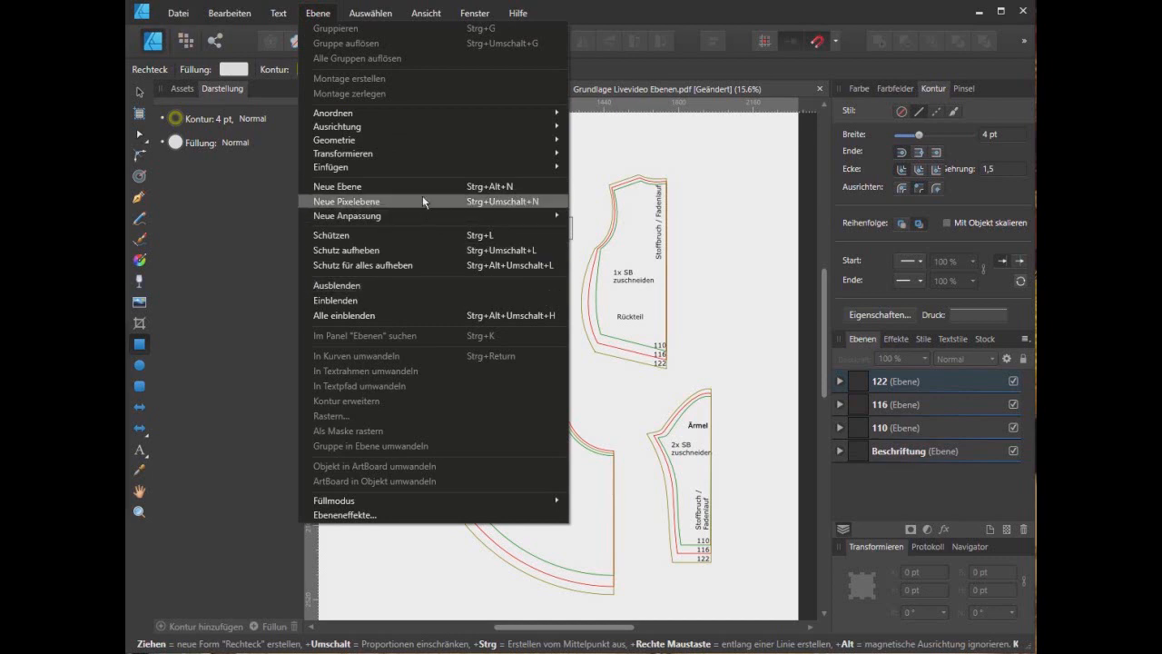
- Add a new layer, move it beneath the Beschriftung layer and rename it Stoff
{"action": "left_click", "coordinate": [421, 187]}
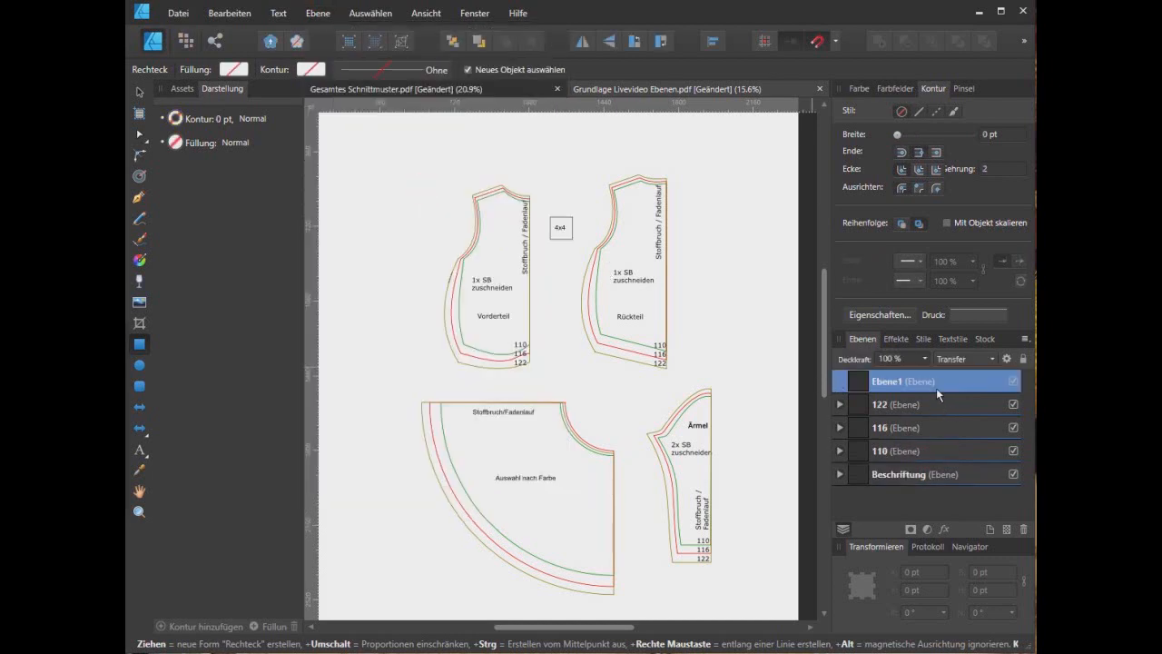
{"action": "left_click_drag", "start_coordinate": [936, 391], "coordinate": [928, 498]}
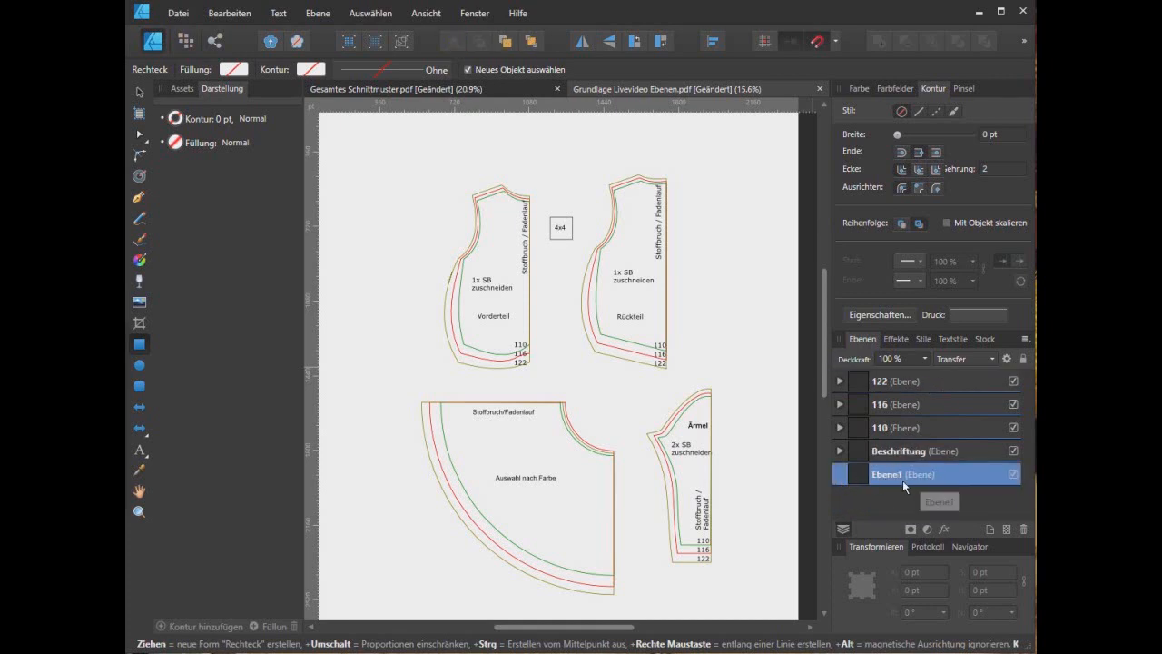
{"action": "double_click", "coordinate": [903, 481]}
{"action": "type", "text": "Stoff"}
{"action": "key", "text": "Return"}
- Draw a rectangle about 35.7 by 33 cm over the Vorderteil piece and switch the ruler units to Zentimeter
{"action": "mouse_move", "coordinate": [387, 197]}
{"action": "left_mouse_down"}
{"action": "mouse_move", "coordinate": [523, 390]}
{"action": "mouse_move", "coordinate": [597, 391]}
{"action": "left_mouse_up"}
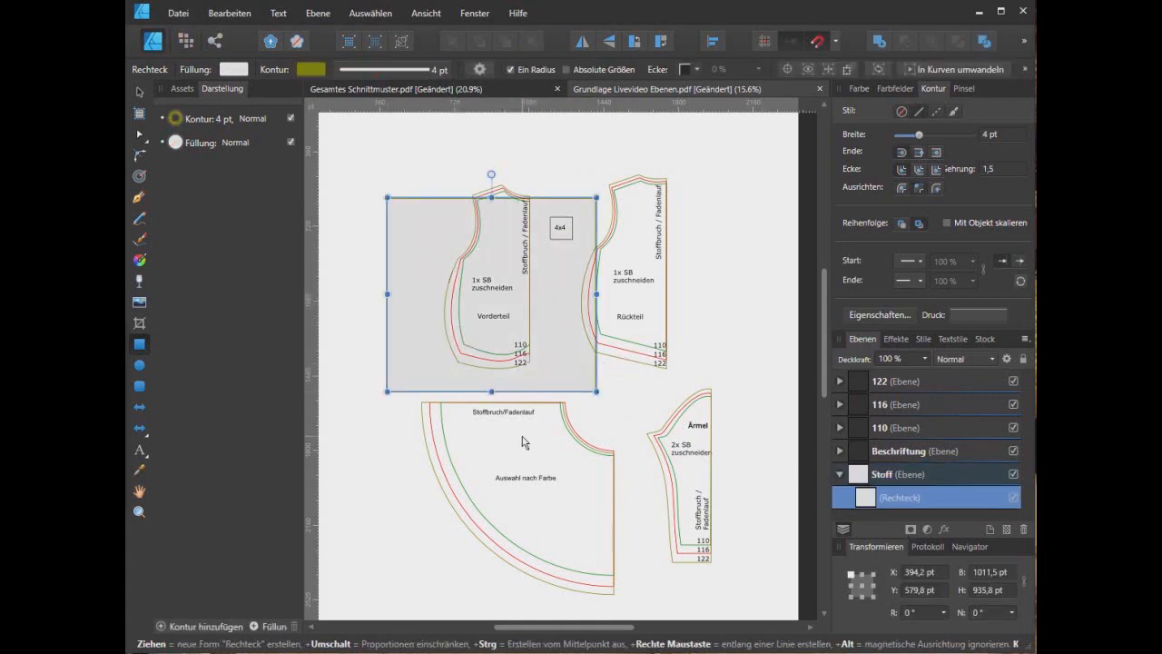
{"action": "left_click", "coordinate": [139, 91]}
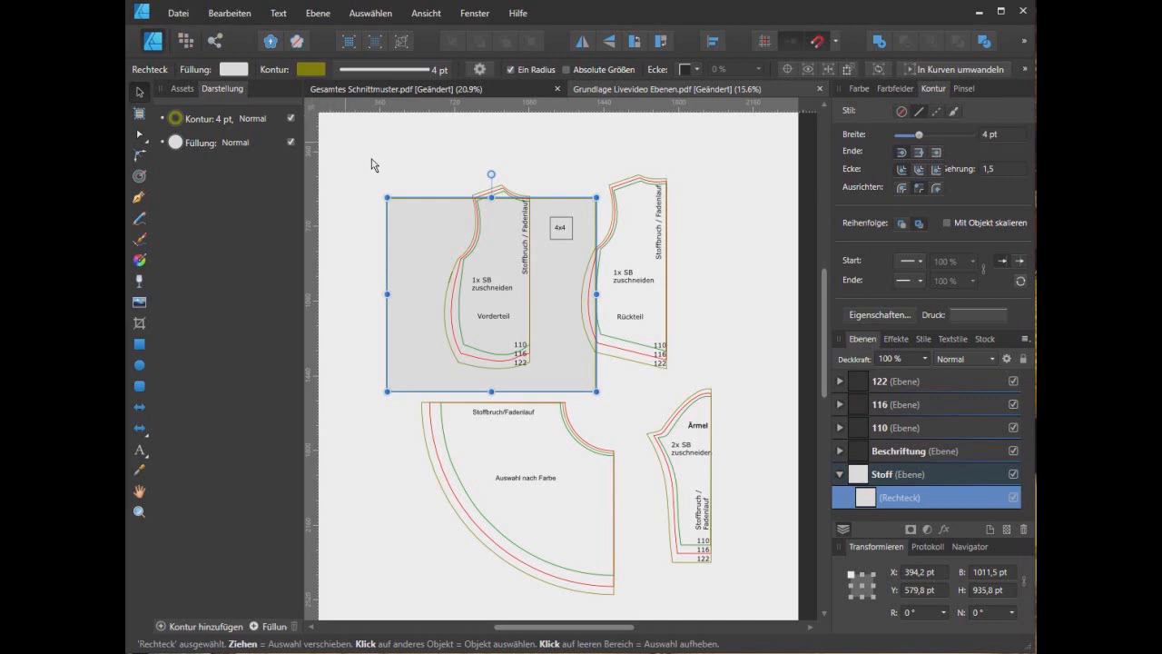
{"action": "right_click", "coordinate": [311, 111]}
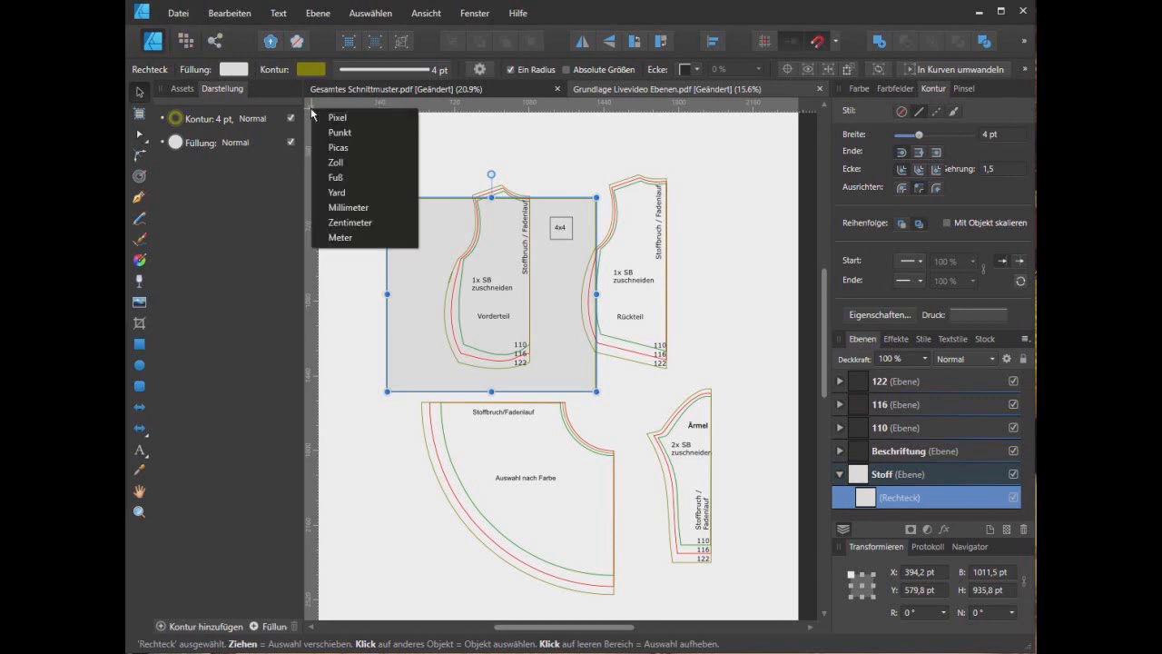
{"action": "left_click", "coordinate": [361, 221]}
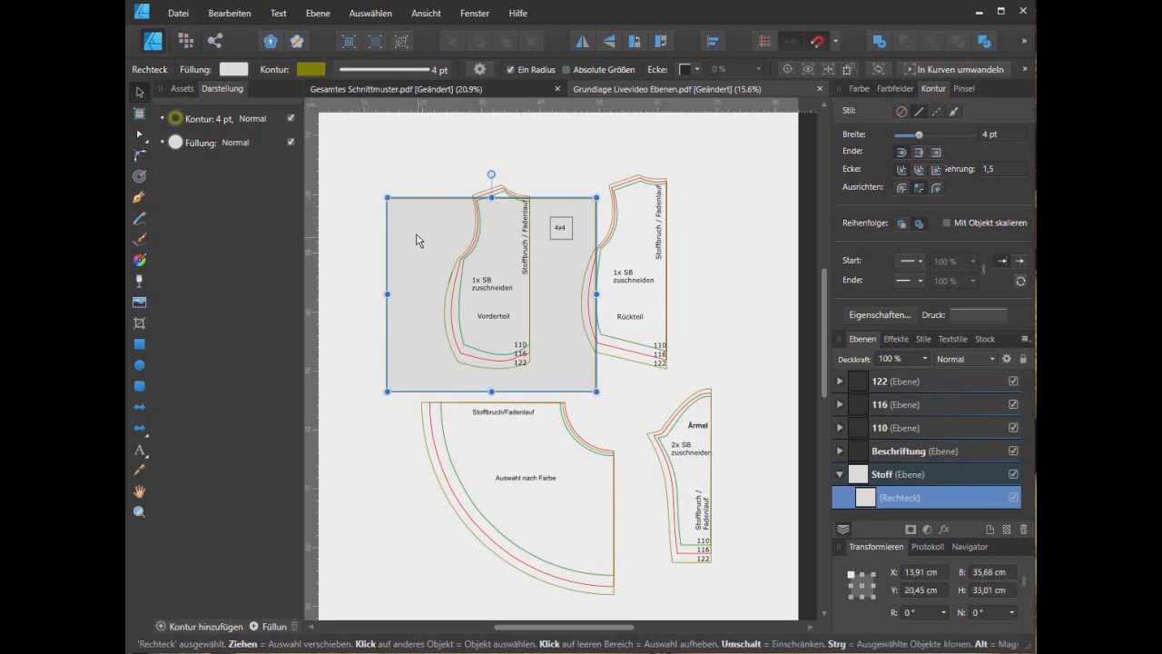
- Set the rectangle's width to 70 cm and reposition it behind the Vorderteil and Rückteil pieces
{"action": "left_click", "coordinate": [986, 572]}
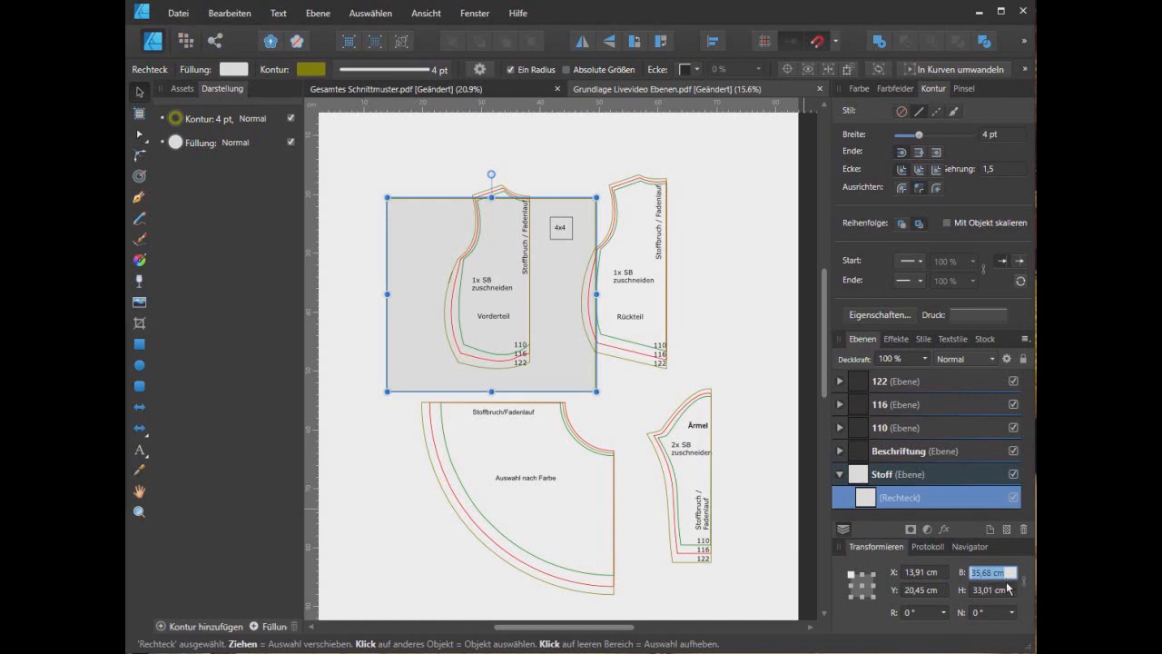
{"action": "type", "text": "70"}
{"action": "key", "text": "Return"}
{"action": "left_click_drag", "start_coordinate": [755, 275], "coordinate": [731, 246]}
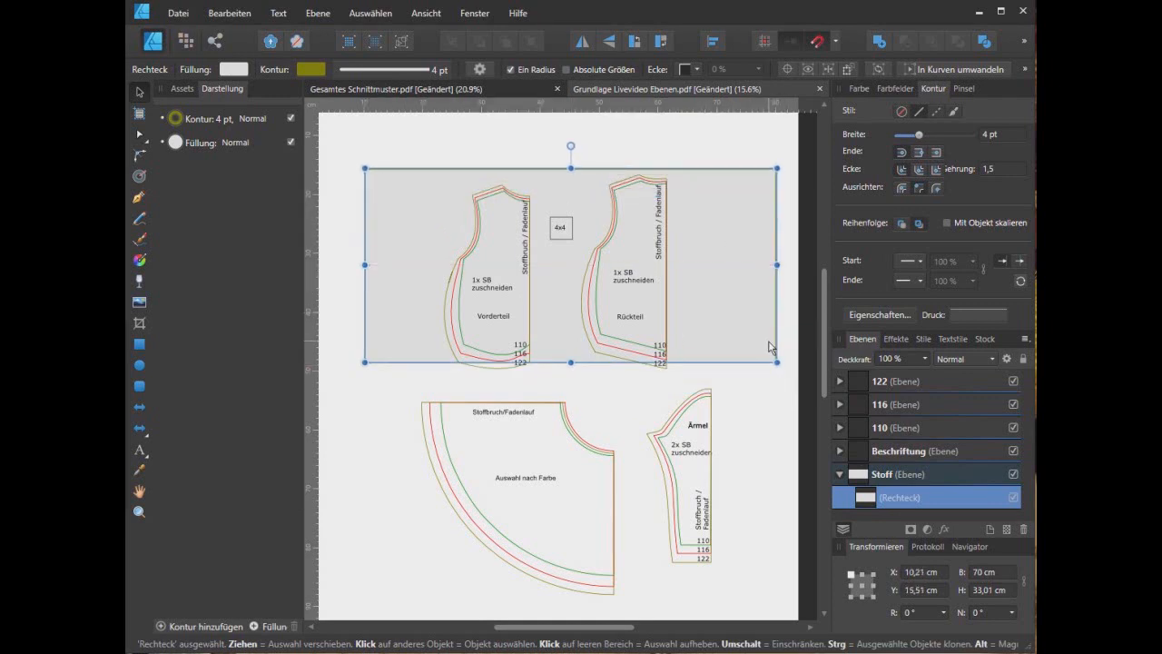
- Set the fabric rectangle's height to 100 cm and shift it slightly upward
{"action": "left_click", "coordinate": [984, 591]}
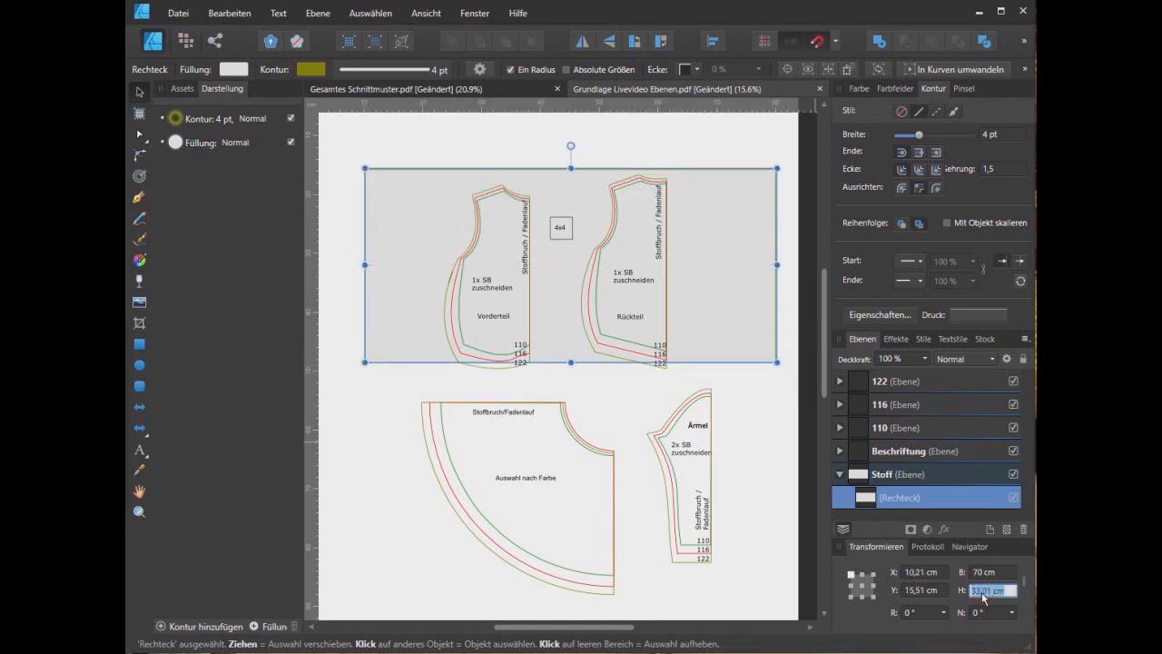
{"action": "type", "text": "3"}
{"action": "type", "text": "00"}
{"action": "key", "text": "Return"}
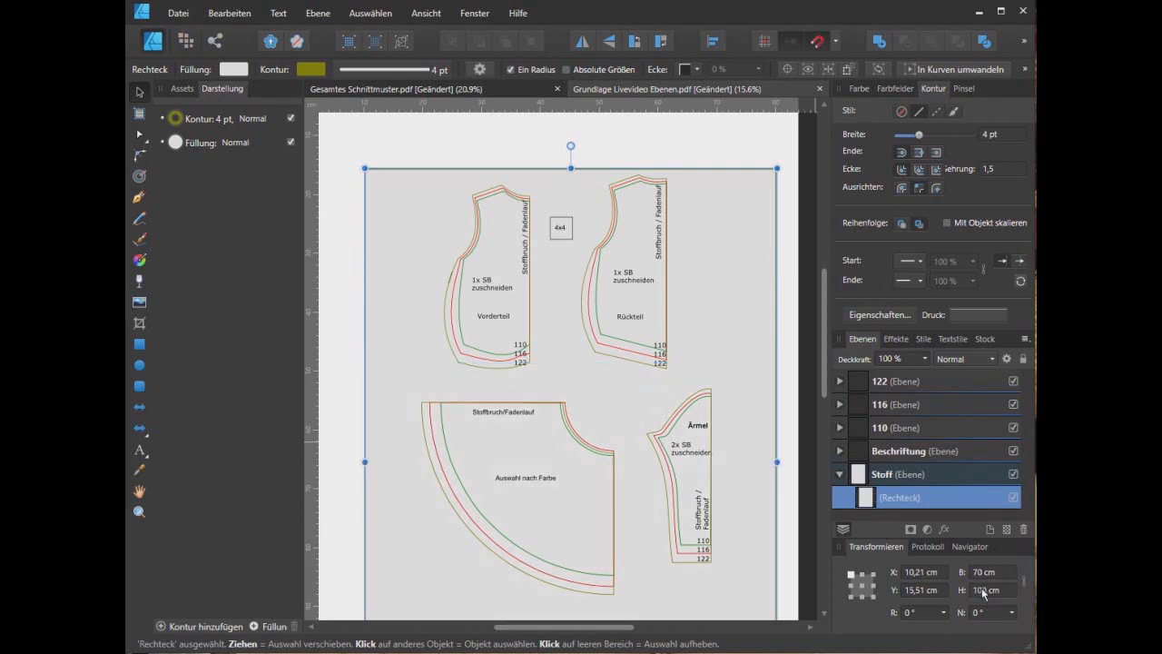
{"action": "left_click_drag", "start_coordinate": [742, 175], "coordinate": [743, 157]}
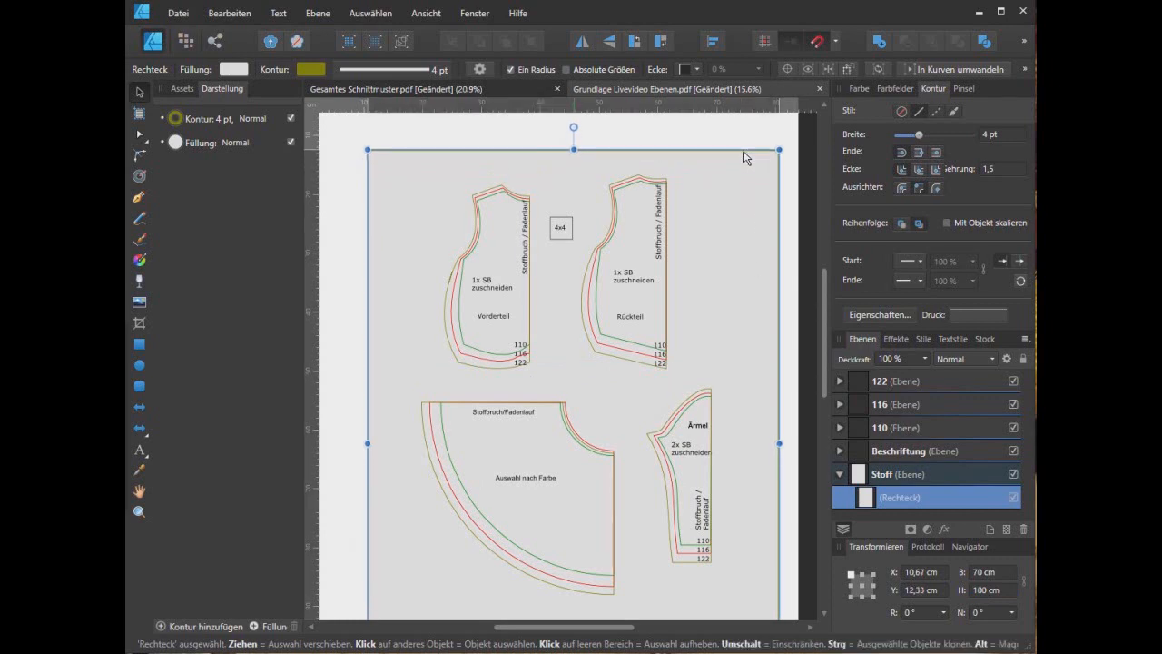
- Set the fabric rectangle's height to 50 cm and nudge it slightly down and to the left
{"action": "left_click", "coordinate": [985, 589]}
{"action": "type", "text": "50"}
{"action": "key", "text": "Return"}
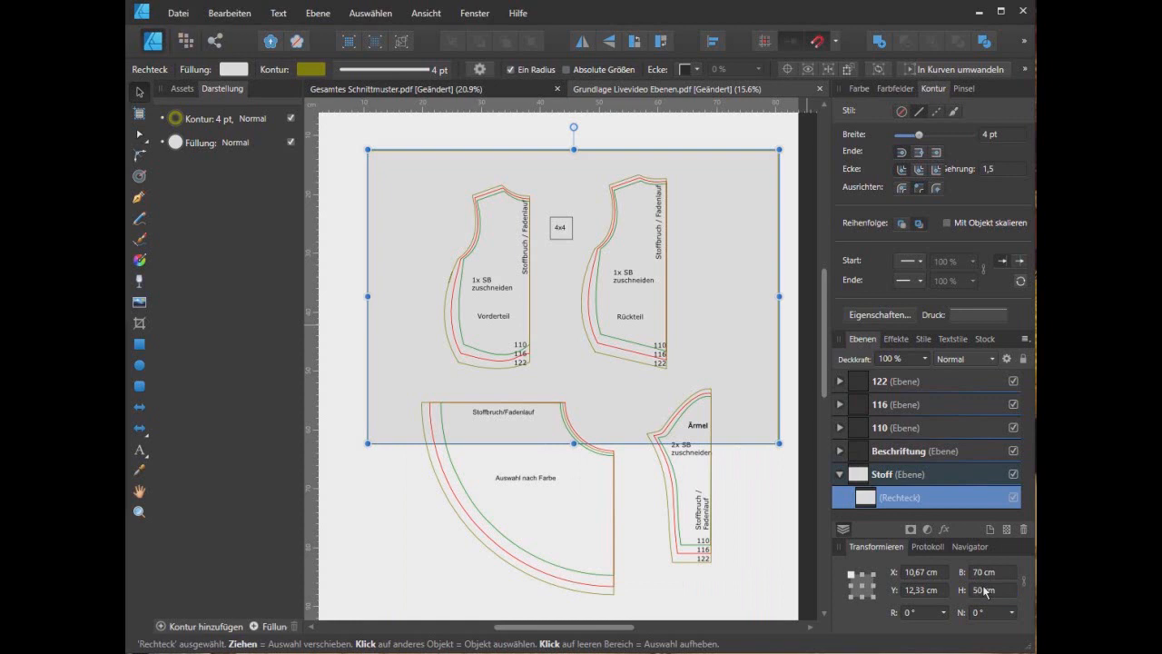
{"action": "mouse_move", "coordinate": [774, 270]}
{"action": "left_mouse_down"}
{"action": "mouse_move", "coordinate": [787, 280]}
{"action": "mouse_move", "coordinate": [767, 277]}
{"action": "left_mouse_up"}
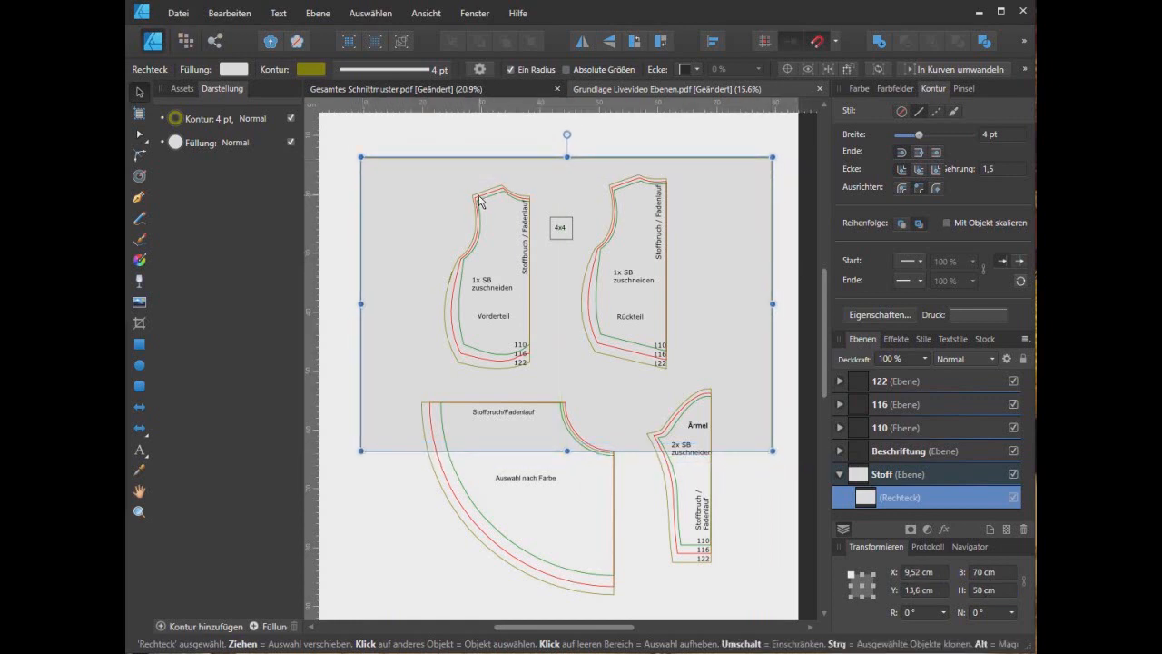
- Fill the fabric rectangle with purple, hue 288, at 17 % opacity
{"action": "left_click", "coordinate": [859, 88]}
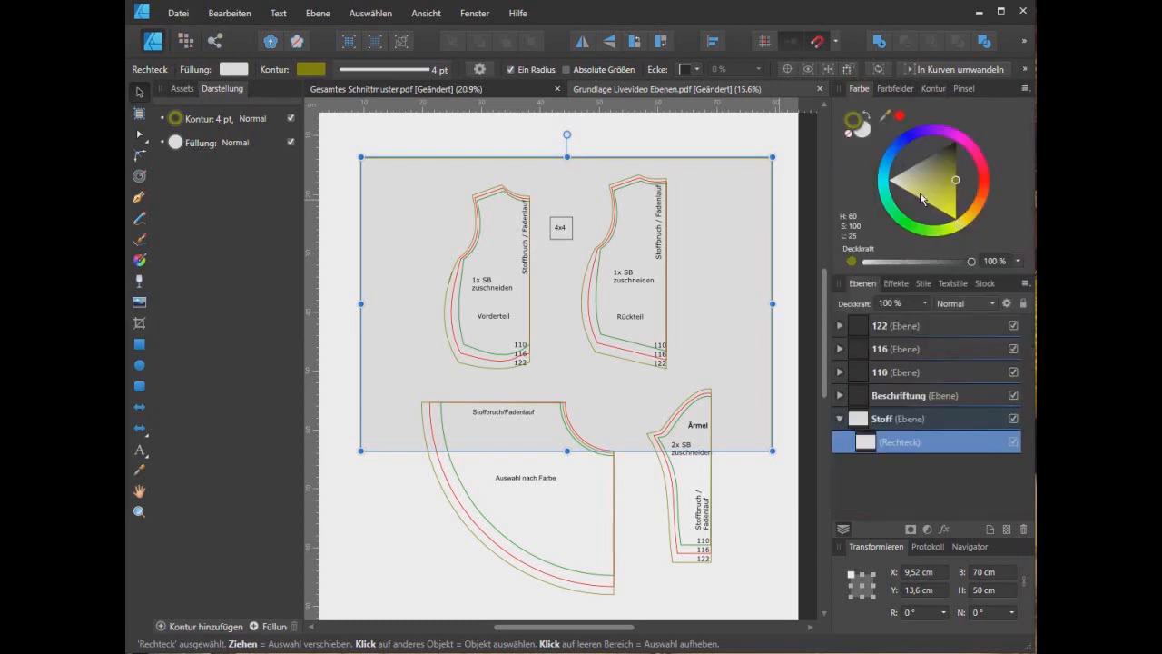
{"action": "mouse_move", "coordinate": [960, 192]}
{"action": "left_mouse_down"}
{"action": "mouse_move", "coordinate": [945, 210]}
{"action": "mouse_move", "coordinate": [957, 172]}
{"action": "left_mouse_up"}
{"action": "left_click", "coordinate": [862, 130]}
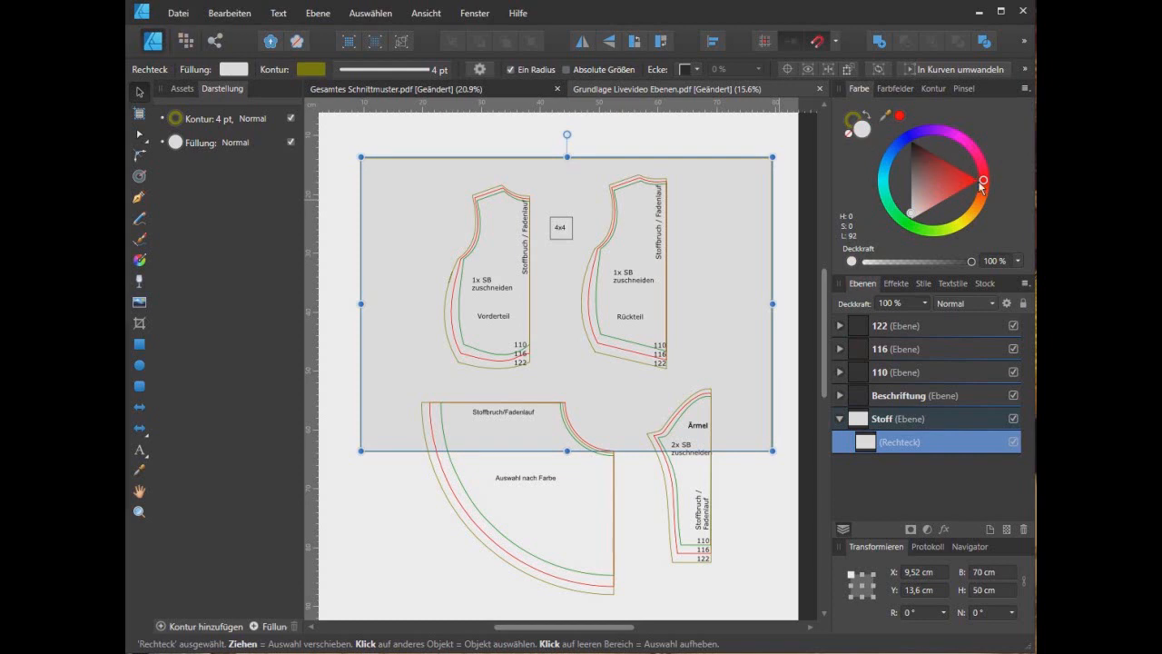
{"action": "left_click_drag", "start_coordinate": [982, 181], "coordinate": [950, 123]}
{"action": "left_click_drag", "start_coordinate": [970, 261], "coordinate": [885, 262]}
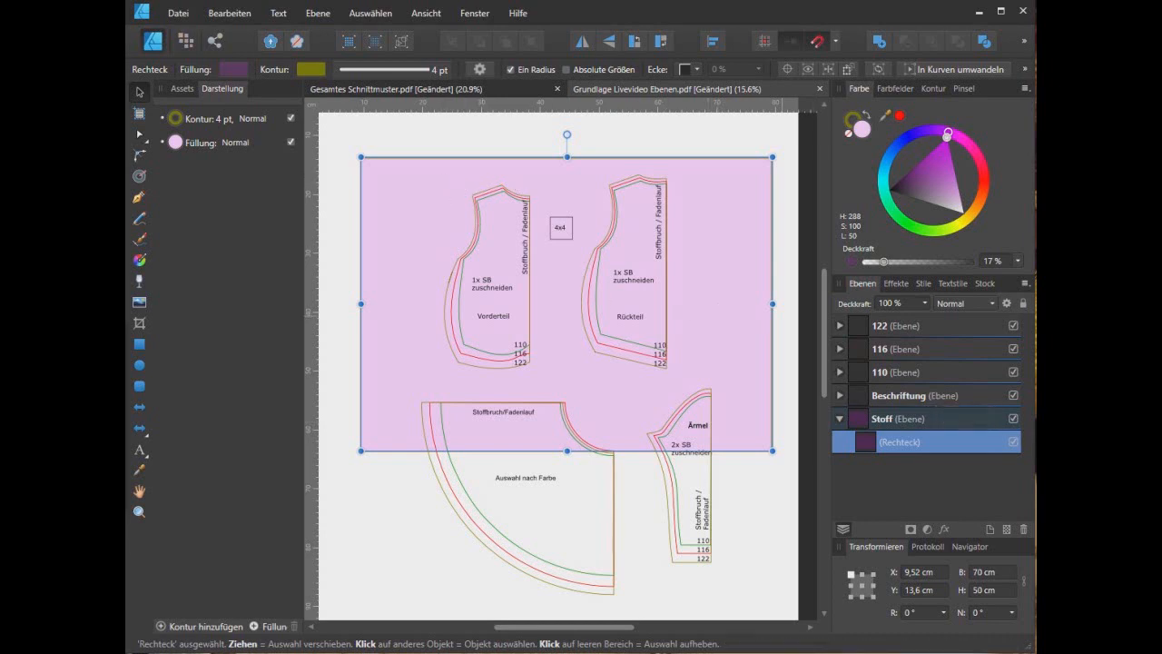
- Hide layers 122 and 110, and move the Vorderteil piece with its labels into the fabric's upper-left corner
{"action": "left_click", "coordinate": [1013, 325]}
{"action": "left_click", "coordinate": [1013, 372]}
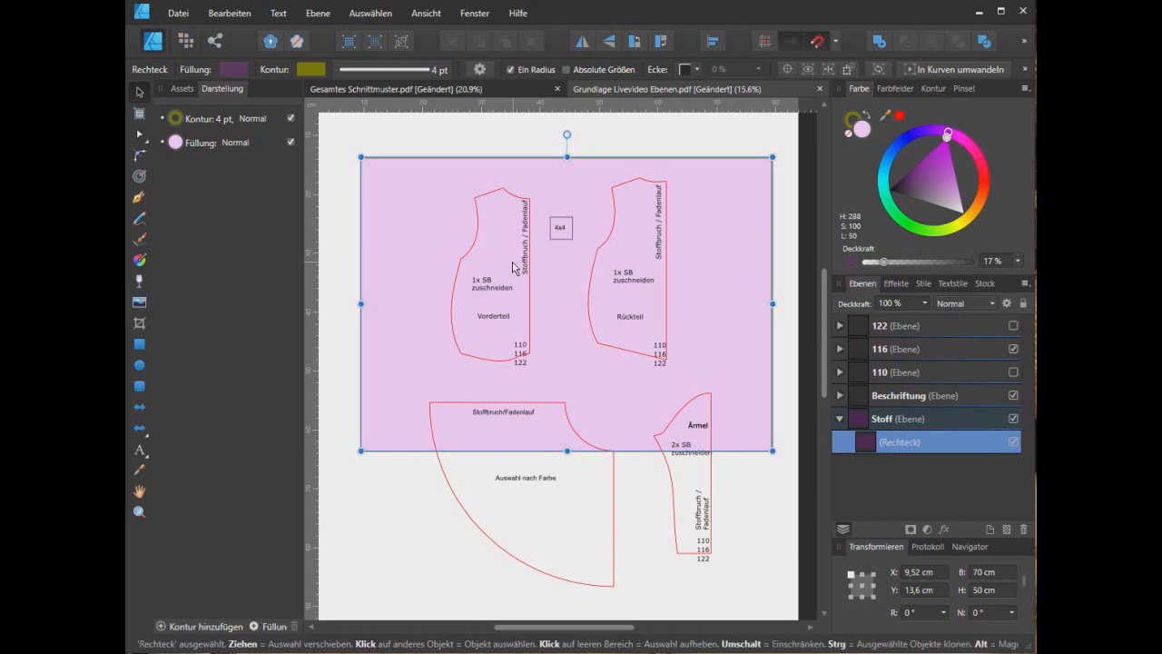
{"action": "left_click_drag", "start_coordinate": [420, 129], "coordinate": [555, 382]}
{"action": "left_click", "coordinate": [533, 303]}
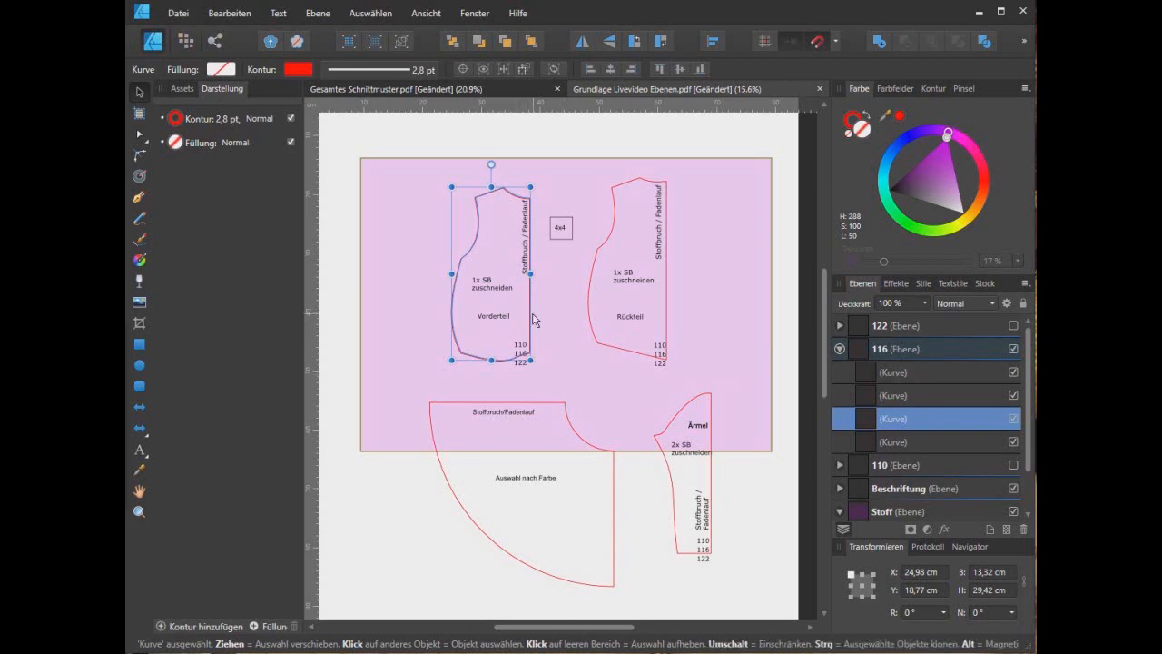
{"action": "left_click", "coordinate": [436, 147]}
{"action": "left_click_drag", "start_coordinate": [424, 139], "coordinate": [544, 381]}
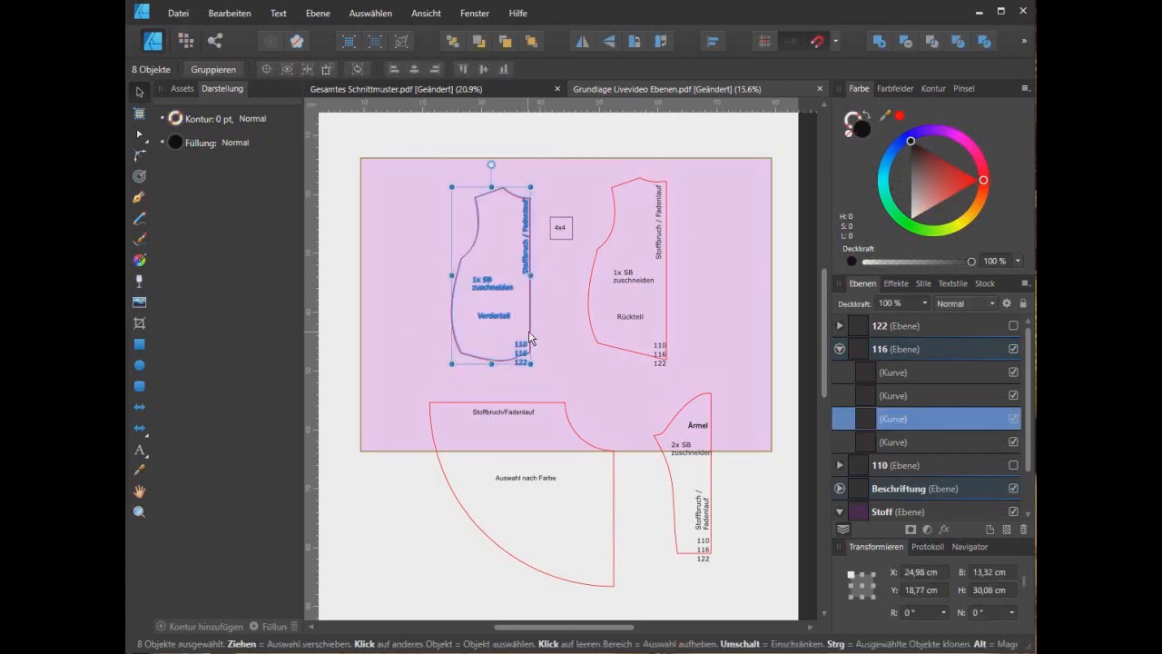
{"action": "left_click_drag", "start_coordinate": [530, 338], "coordinate": [442, 300]}
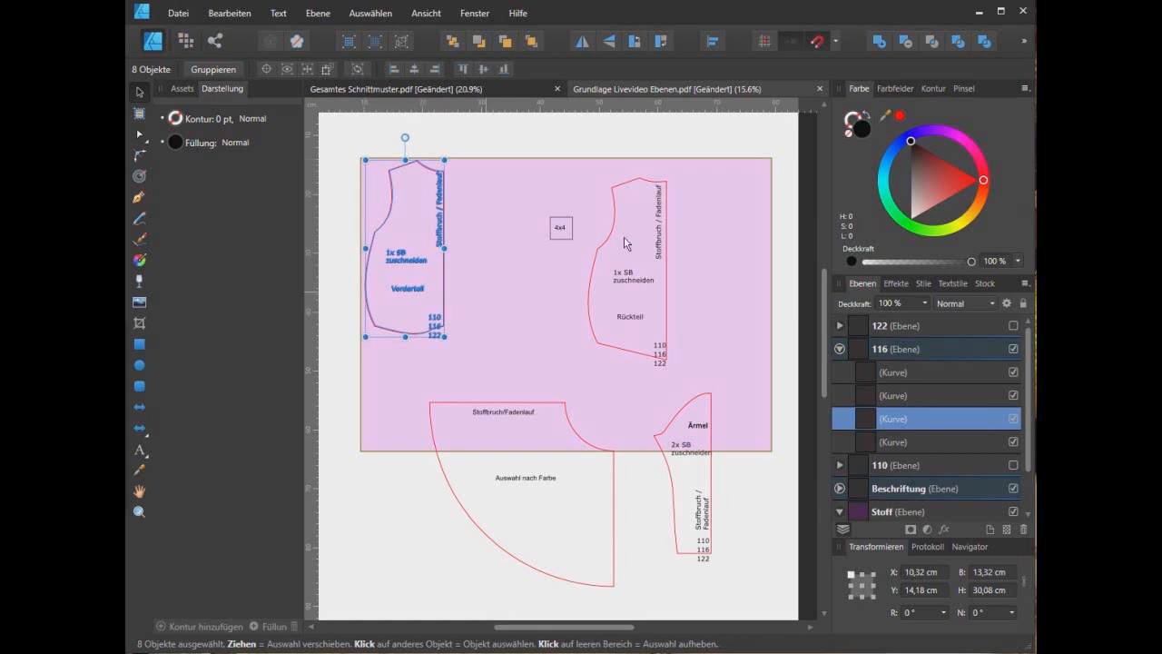
- Move the Rückteil piece with its labels directly beside the Vorderteil piece on the fabric, and clear the selection
{"action": "left_click_drag", "start_coordinate": [573, 138], "coordinate": [706, 389]}
{"action": "left_click_drag", "start_coordinate": [648, 298], "coordinate": [530, 281]}
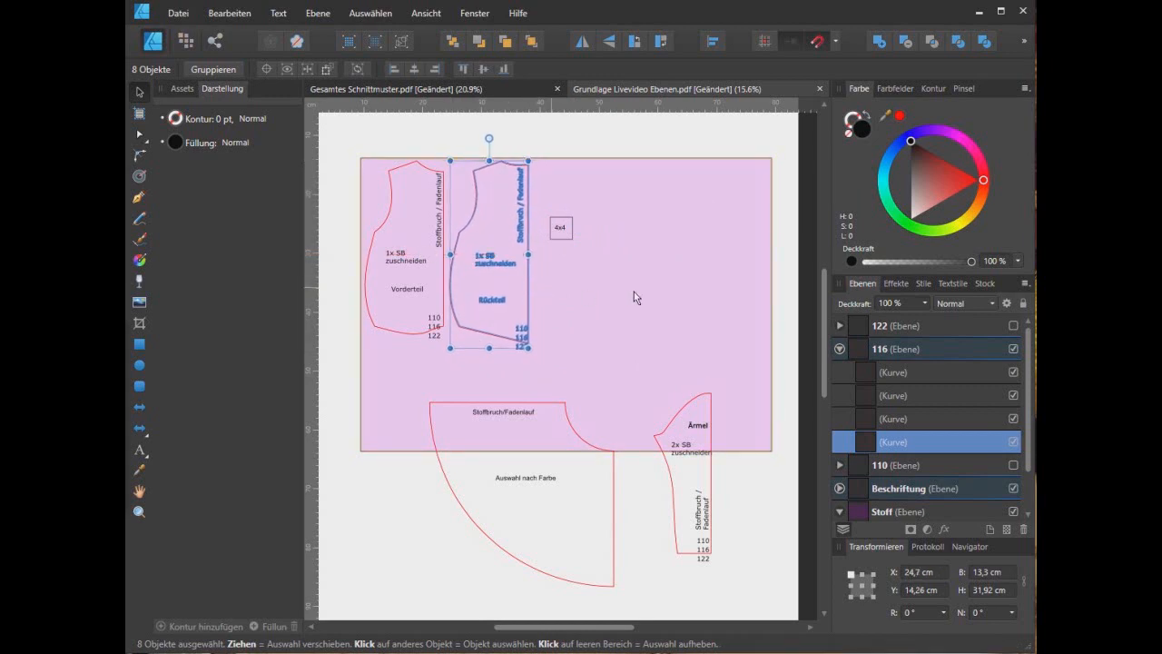
{"action": "left_click", "coordinate": [700, 296]}
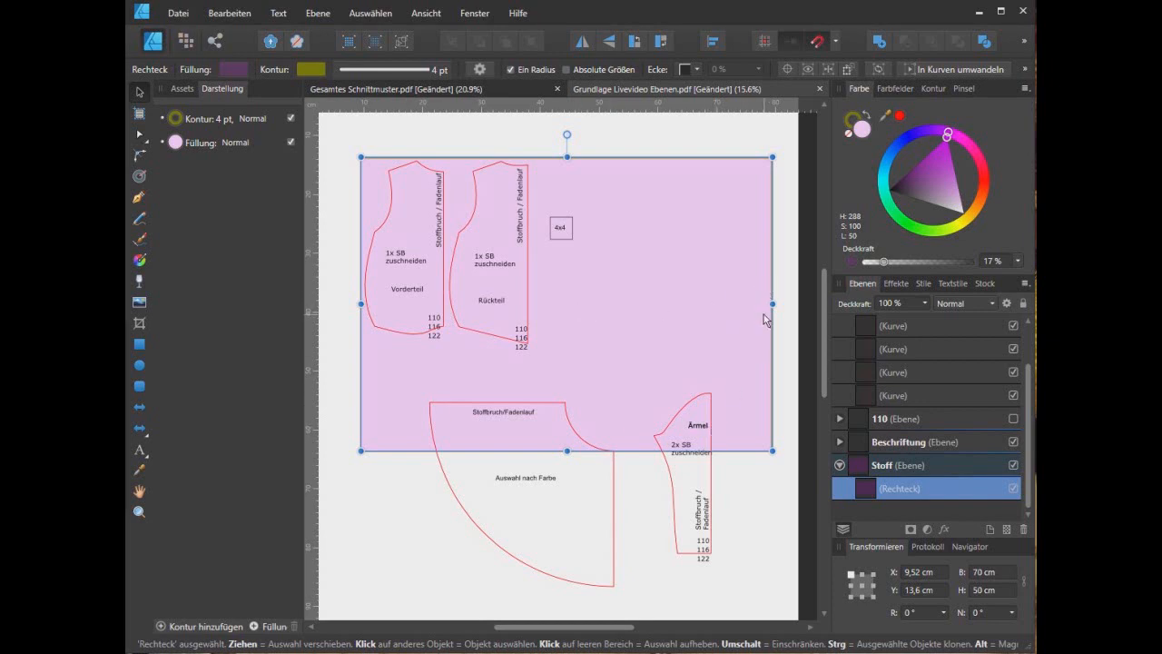
{"action": "left_click", "coordinate": [720, 132]}
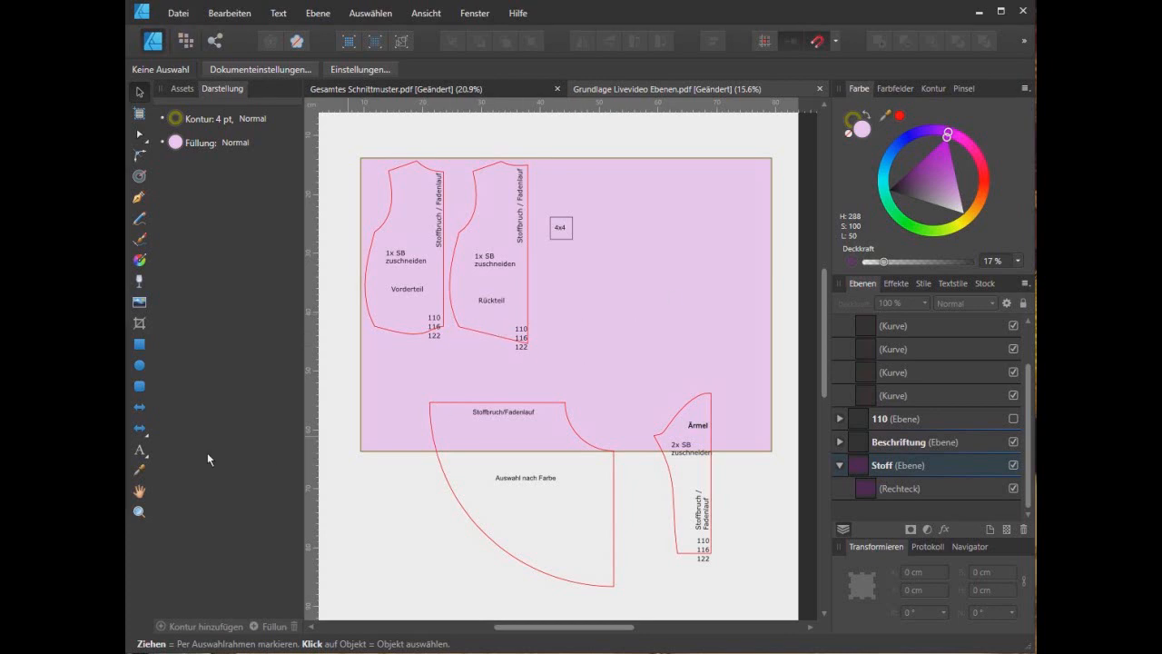
- Draw a second rectangle about 23.5 by 29.6 cm on the Stoff layer and give it a green fill, hue 118
{"action": "left_click", "coordinate": [140, 345]}
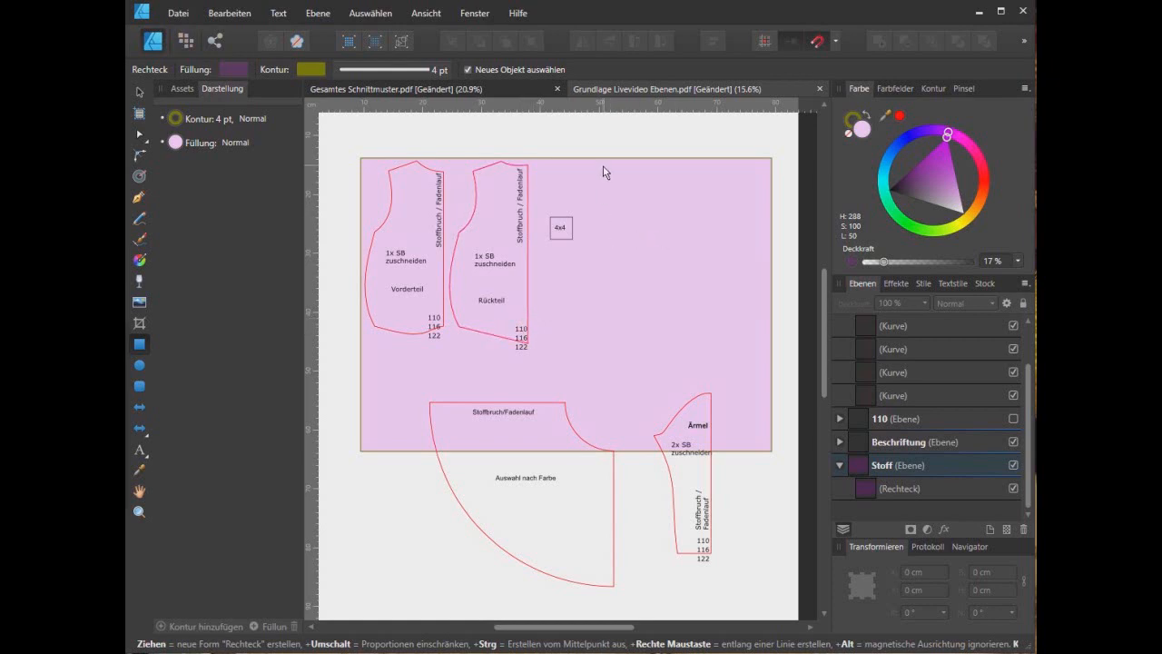
{"action": "mouse_move", "coordinate": [595, 141]}
{"action": "left_mouse_down"}
{"action": "mouse_move", "coordinate": [663, 304]}
{"action": "mouse_move", "coordinate": [733, 315]}
{"action": "left_mouse_up"}
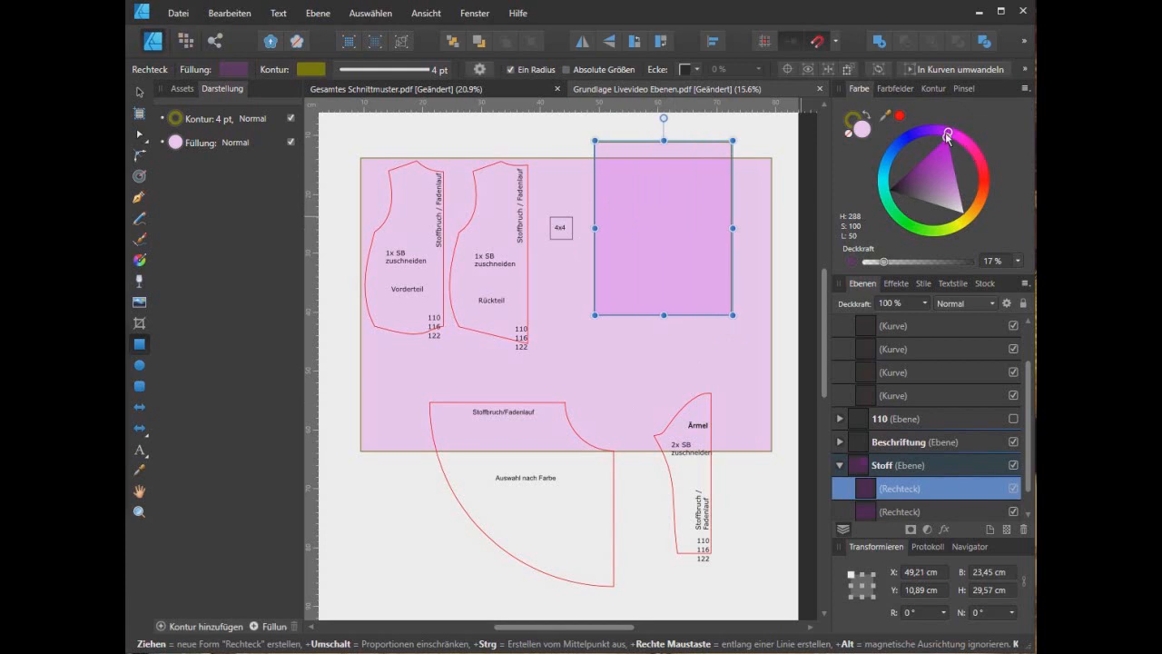
{"action": "mouse_move", "coordinate": [948, 136]}
{"action": "left_mouse_down"}
{"action": "mouse_move", "coordinate": [935, 133]}
{"action": "mouse_move", "coordinate": [894, 211]}
{"action": "mouse_move", "coordinate": [911, 231]}
{"action": "left_mouse_up"}
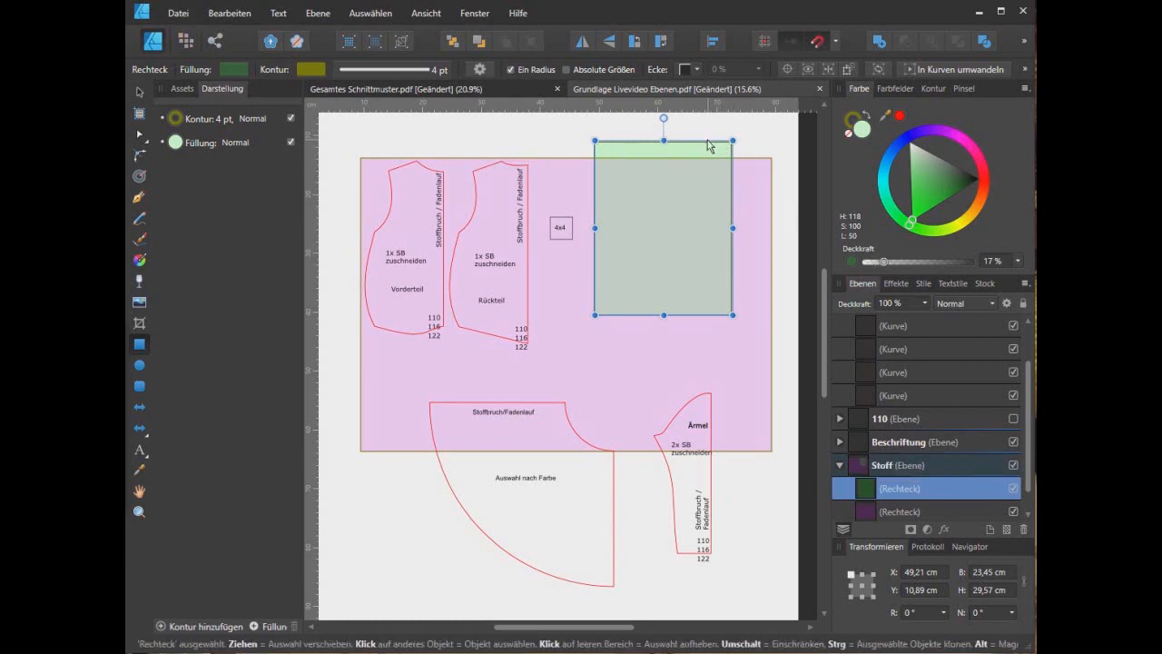
- Align the green rectangle with the fabric's upper-left corner and resize it to about 29.6 by 20.5 cm
{"action": "left_click_drag", "start_coordinate": [708, 145], "coordinate": [692, 212]}
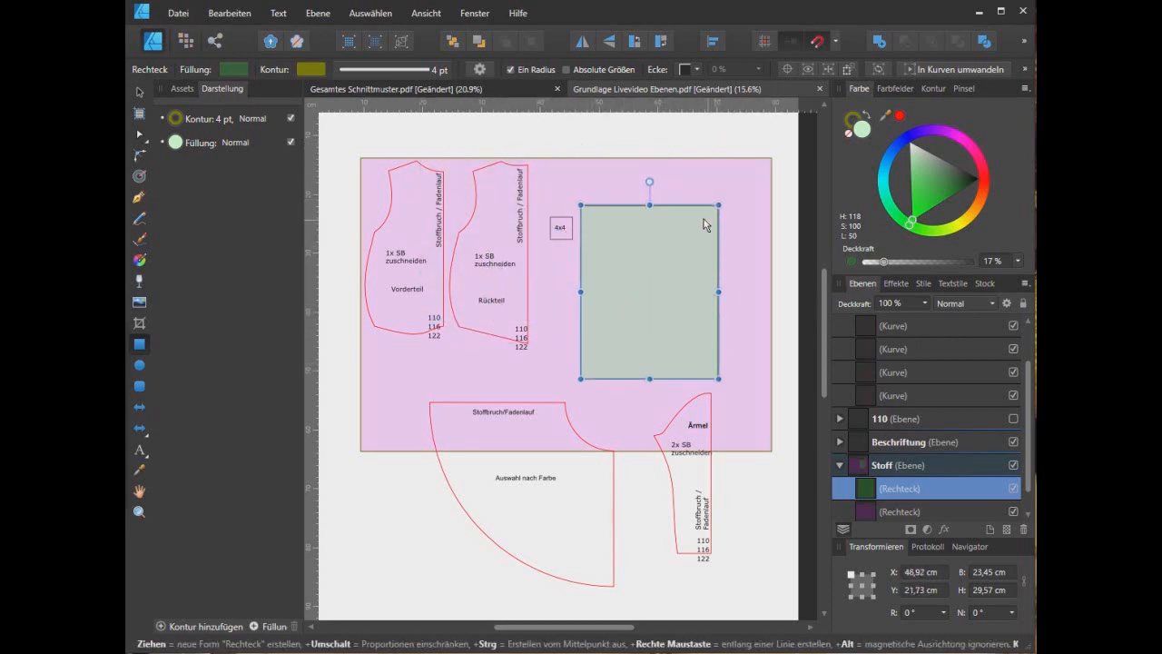
{"action": "left_click_drag", "start_coordinate": [699, 205], "coordinate": [481, 162]}
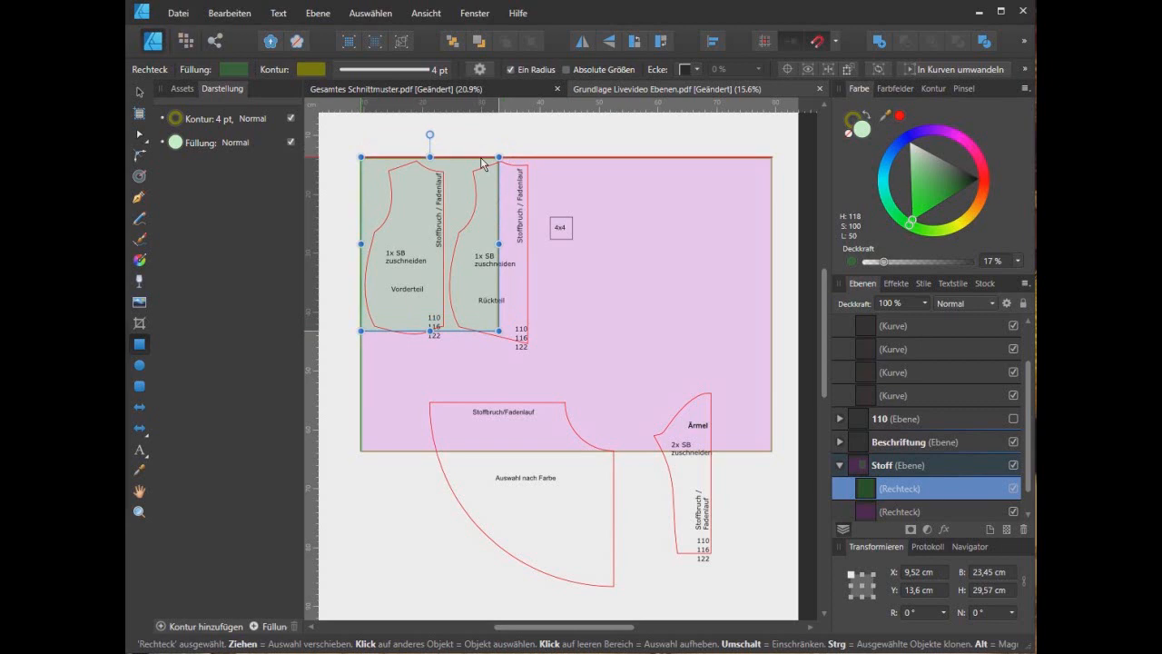
{"action": "left_click_drag", "start_coordinate": [430, 331], "coordinate": [435, 278]}
{"action": "left_click_drag", "start_coordinate": [499, 218], "coordinate": [536, 222]}
{"action": "left_click_drag", "start_coordinate": [464, 159], "coordinate": [467, 157]}
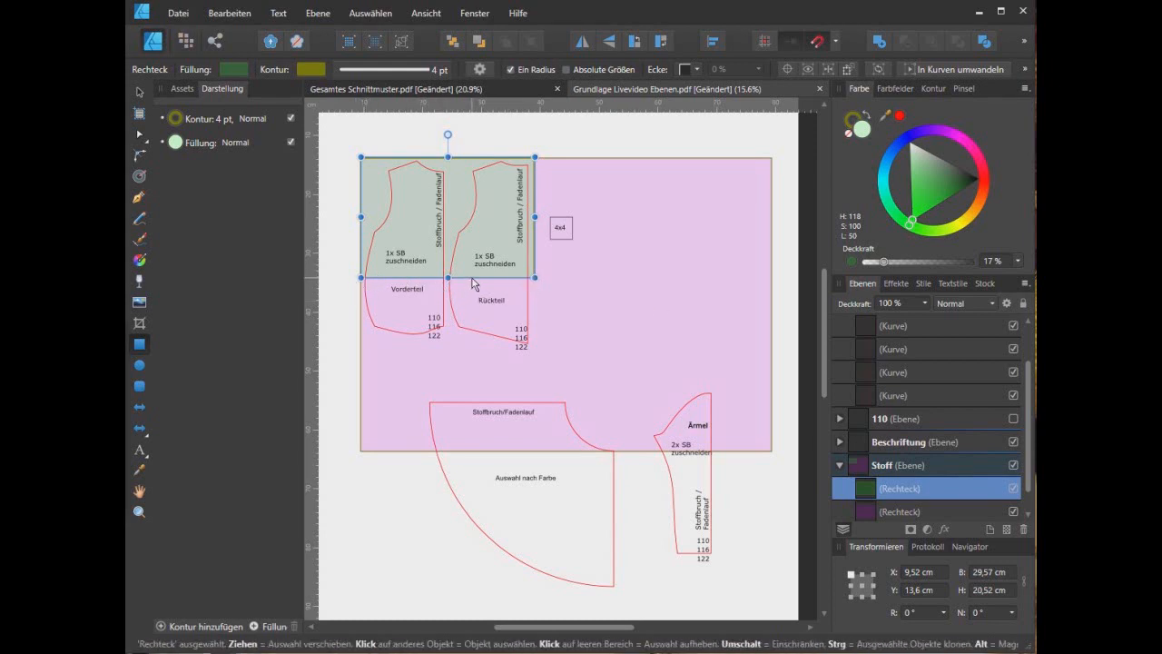
- Draw a straight Pen tool line along the green rectangle's lower edge, crossing the Vorderteil and Rückteil pieces
{"action": "scroll", "coordinate": [473, 284], "scroll_direction": "up", "scroll_amount": 4}
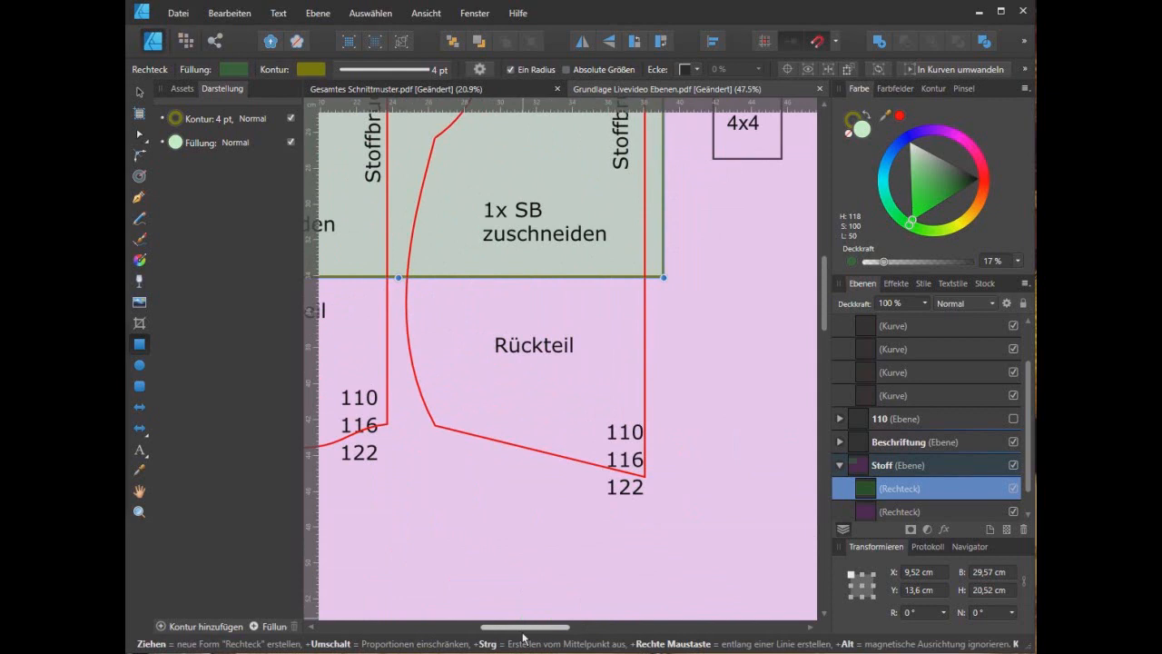
{"action": "left_click_drag", "start_coordinate": [524, 626], "coordinate": [476, 627]}
{"action": "scroll", "coordinate": [514, 396], "scroll_direction": "down", "scroll_amount": 1}
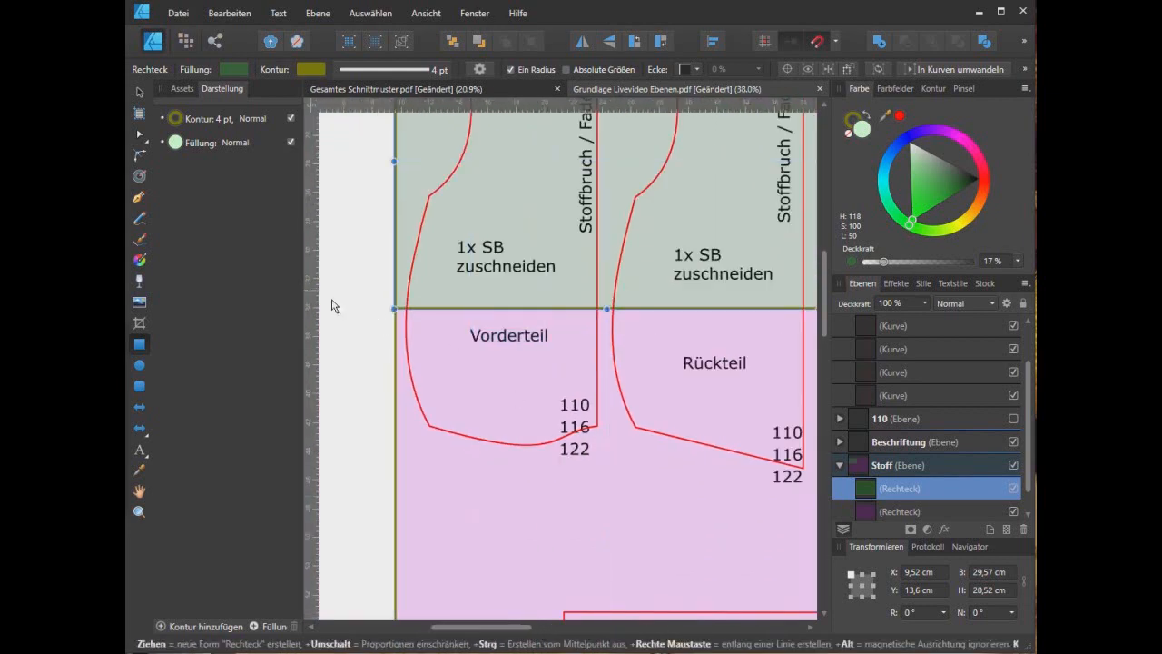
{"action": "left_click_drag", "start_coordinate": [512, 632], "coordinate": [538, 640]}
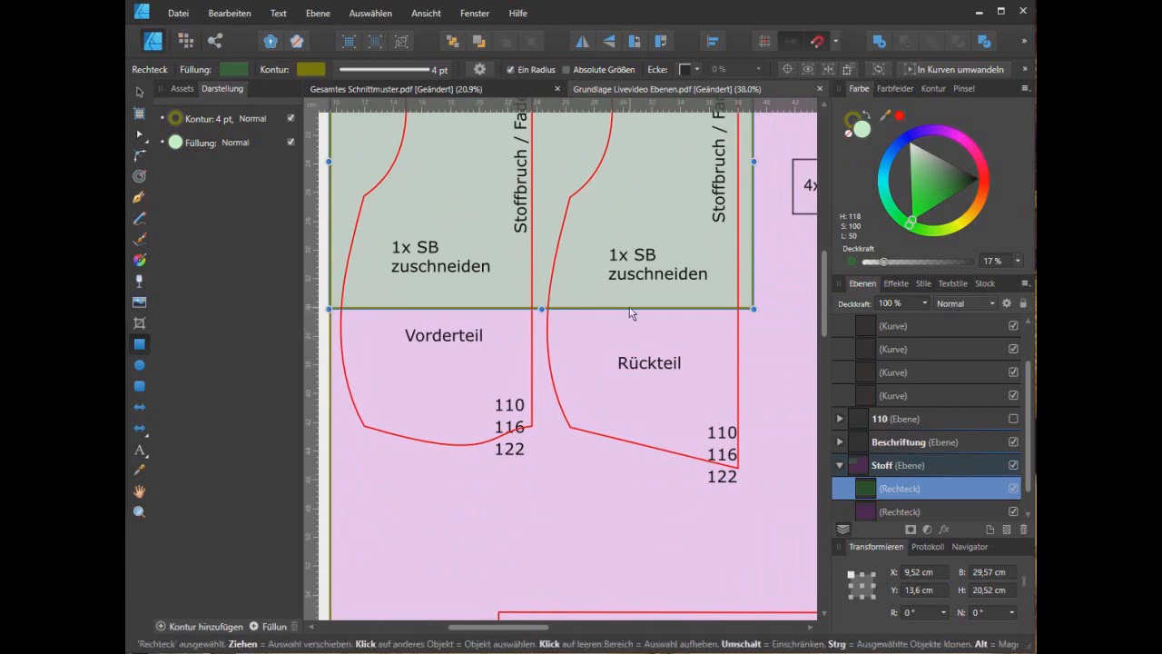
{"action": "scroll", "coordinate": [639, 218], "scroll_direction": "up", "scroll_amount": 1}
{"action": "scroll", "coordinate": [639, 218], "scroll_direction": "down", "scroll_amount": 2}
{"action": "scroll", "coordinate": [638, 218], "scroll_direction": "up", "scroll_amount": 2}
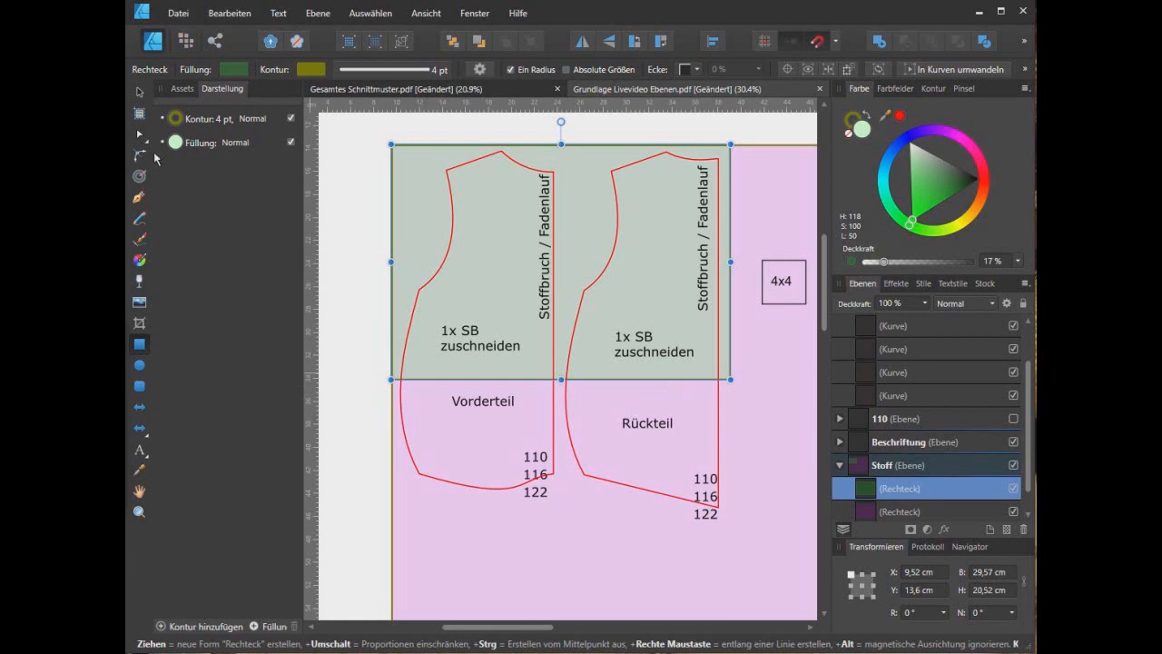
{"action": "left_click", "coordinate": [139, 197]}
{"action": "scroll", "coordinate": [465, 472], "scroll_direction": "up", "scroll_amount": 1}
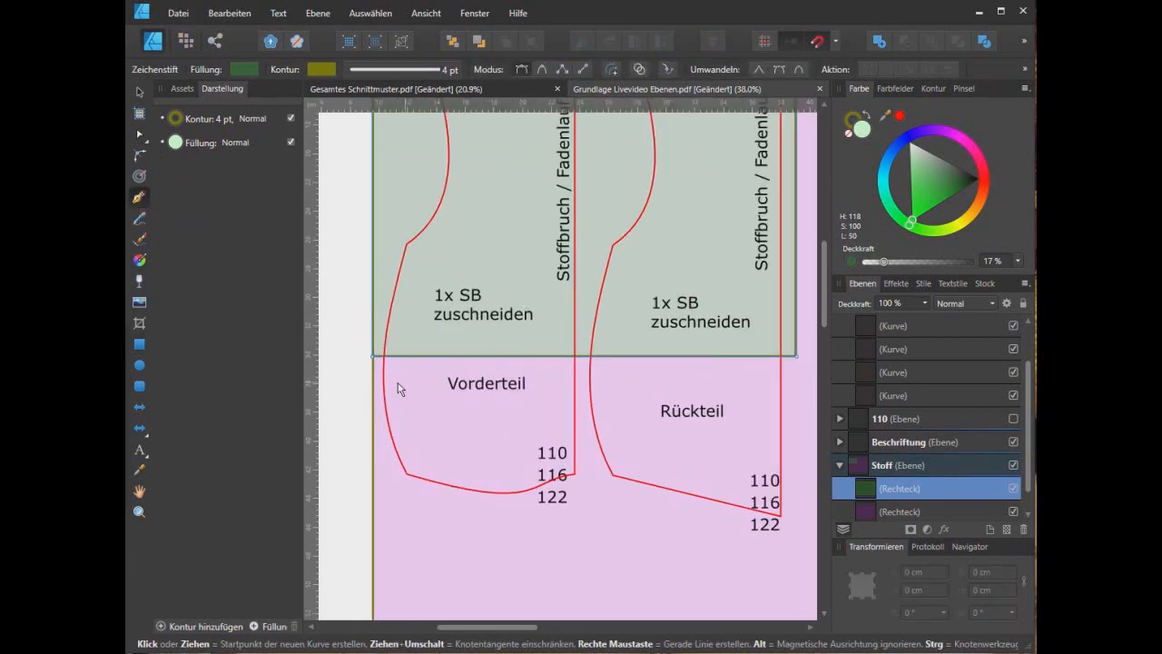
{"action": "left_click", "coordinate": [378, 357]}
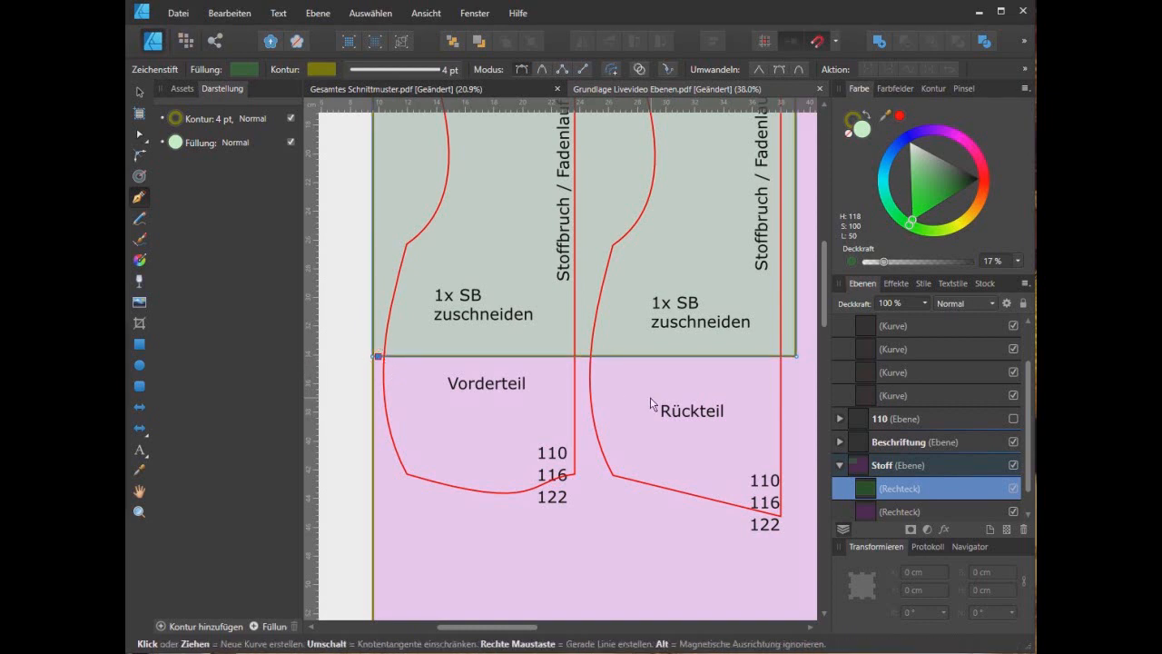
{"action": "left_click", "coordinate": [796, 356]}
{"action": "key", "text": "Escape"}
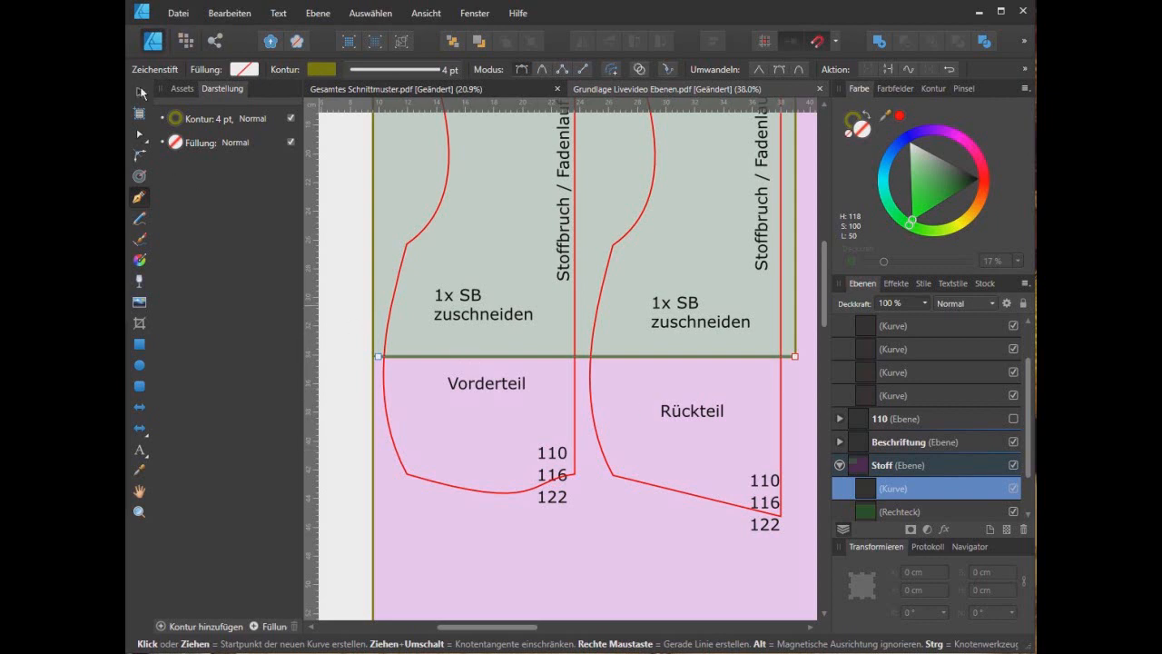
- Move the green rectangle up so it overhangs the fabric's upper edge, flush with the fabric's left edge at about Y 5.25 cm
{"action": "left_click", "coordinate": [140, 90]}
{"action": "left_click_drag", "start_coordinate": [428, 232], "coordinate": [443, 128]}
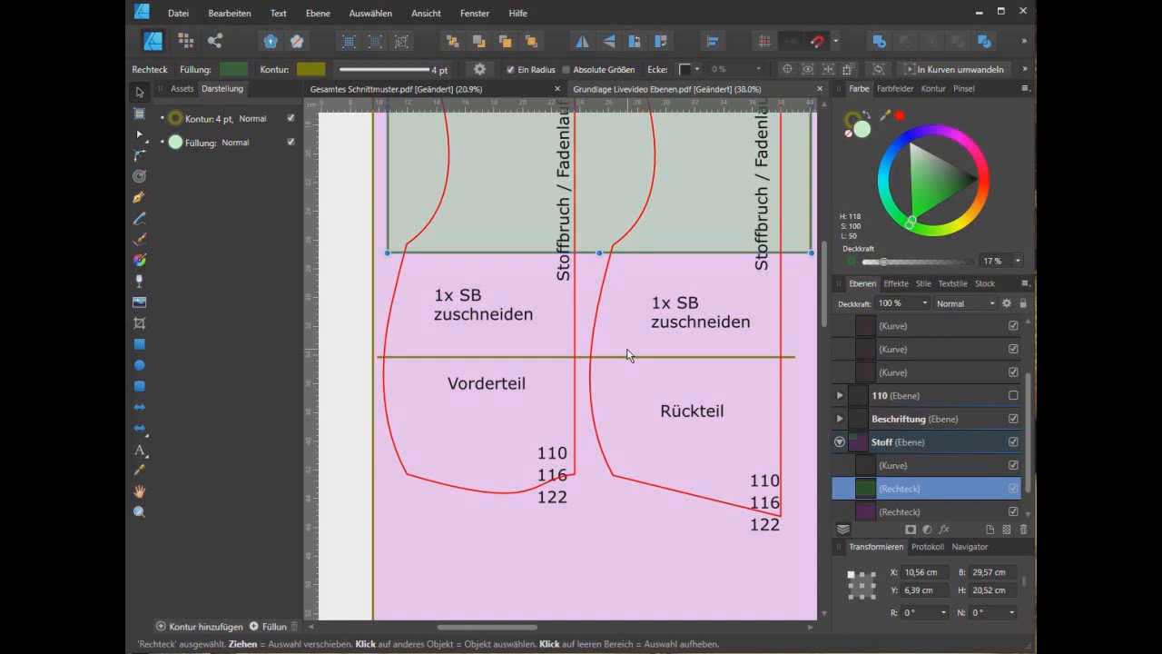
{"action": "scroll", "coordinate": [643, 365], "scroll_direction": "up", "scroll_amount": 2}
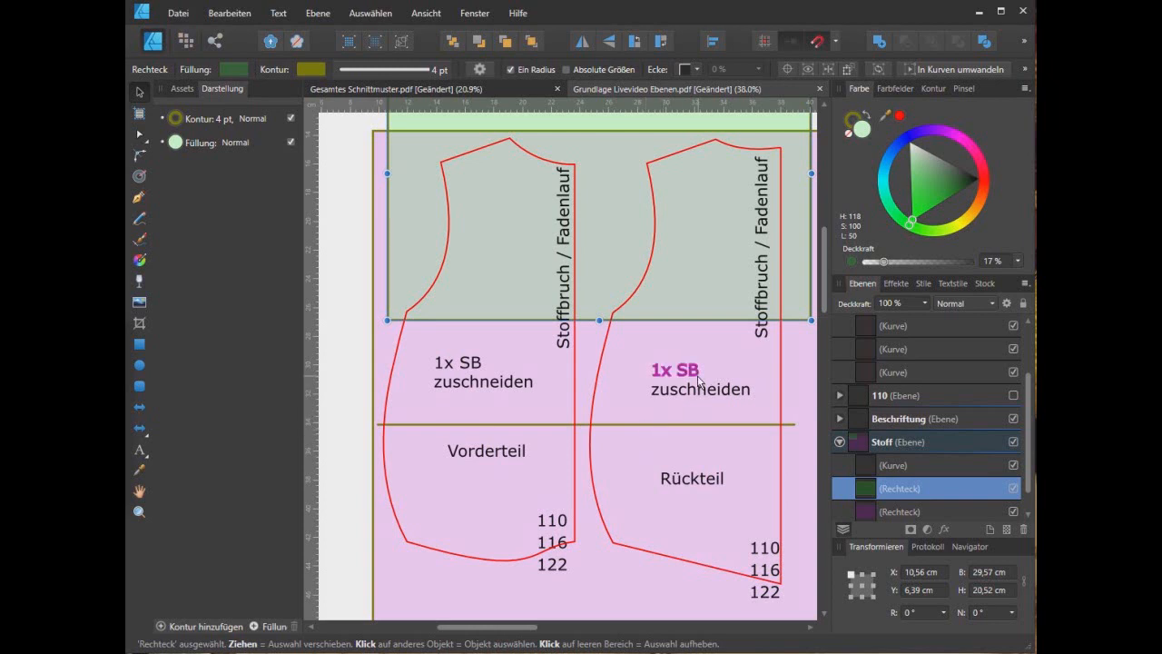
{"action": "scroll", "coordinate": [699, 381], "scroll_direction": "down", "scroll_amount": 2}
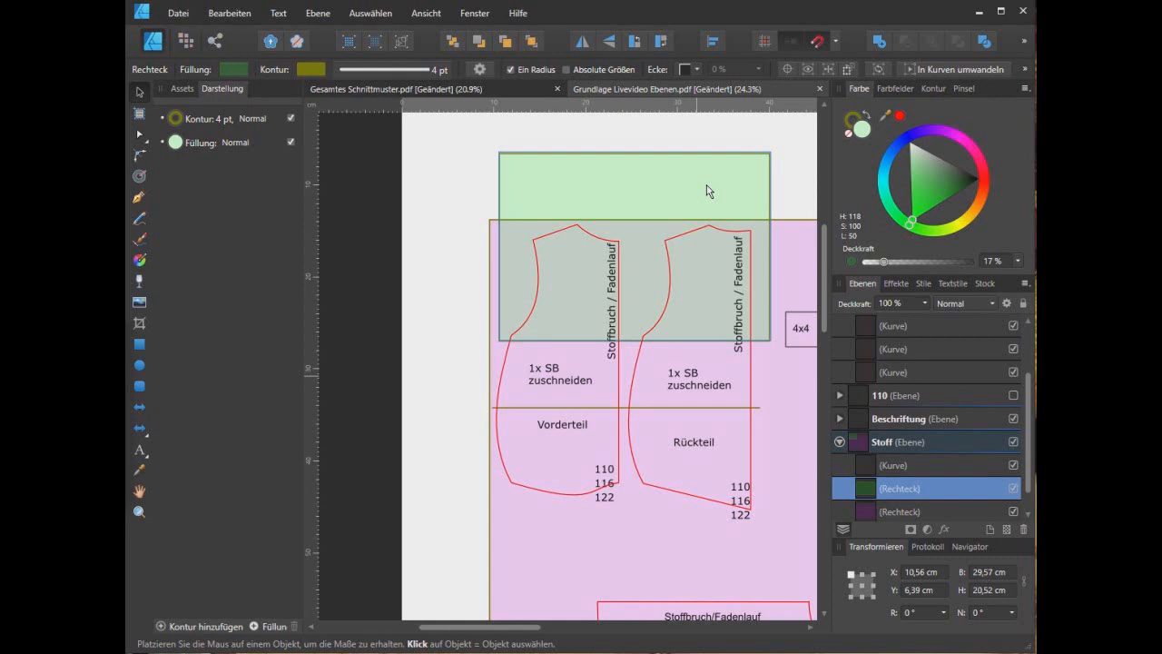
{"action": "mouse_move", "coordinate": [707, 191]}
{"action": "left_mouse_down"}
{"action": "mouse_move", "coordinate": [683, 277]}
{"action": "mouse_move", "coordinate": [701, 285]}
{"action": "mouse_move", "coordinate": [699, 181]}
{"action": "left_mouse_up"}
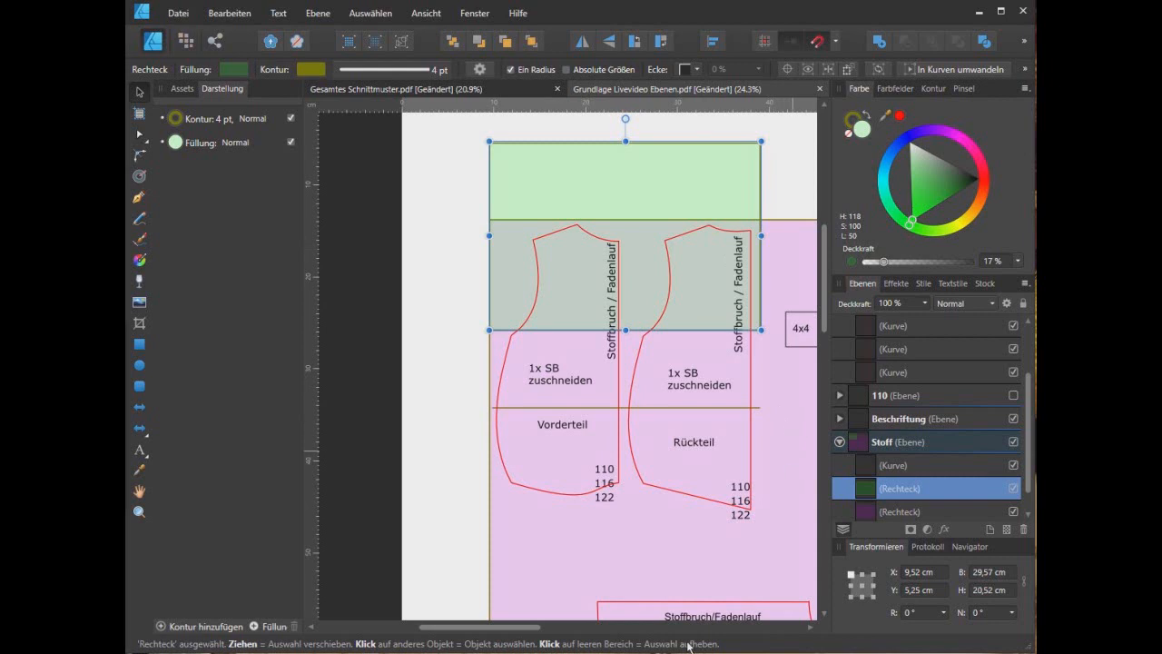
- Move the quarter-circle piece with its Stoffbruch/Fadenlauf and Auswahl nach Farbe labels into the fabric's upper-right area
{"action": "left_click_drag", "start_coordinate": [527, 628], "coordinate": [568, 633]}
{"action": "scroll", "coordinate": [787, 503], "scroll_direction": "down", "scroll_amount": 3}
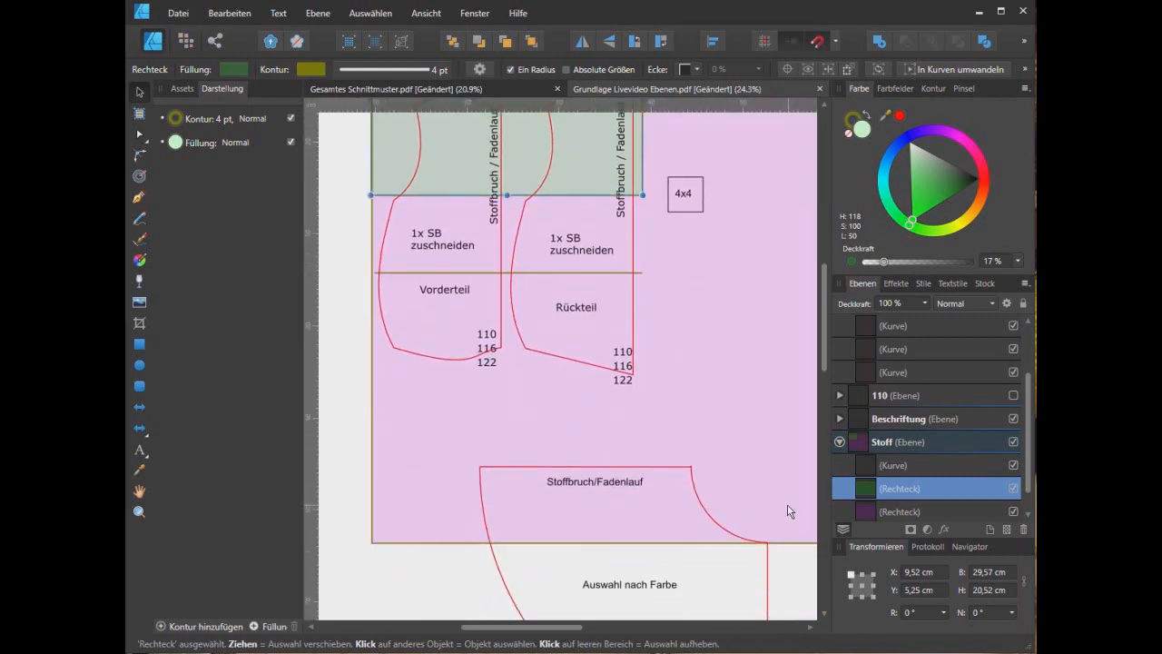
{"action": "scroll", "coordinate": [593, 547], "scroll_direction": "down", "scroll_amount": 1}
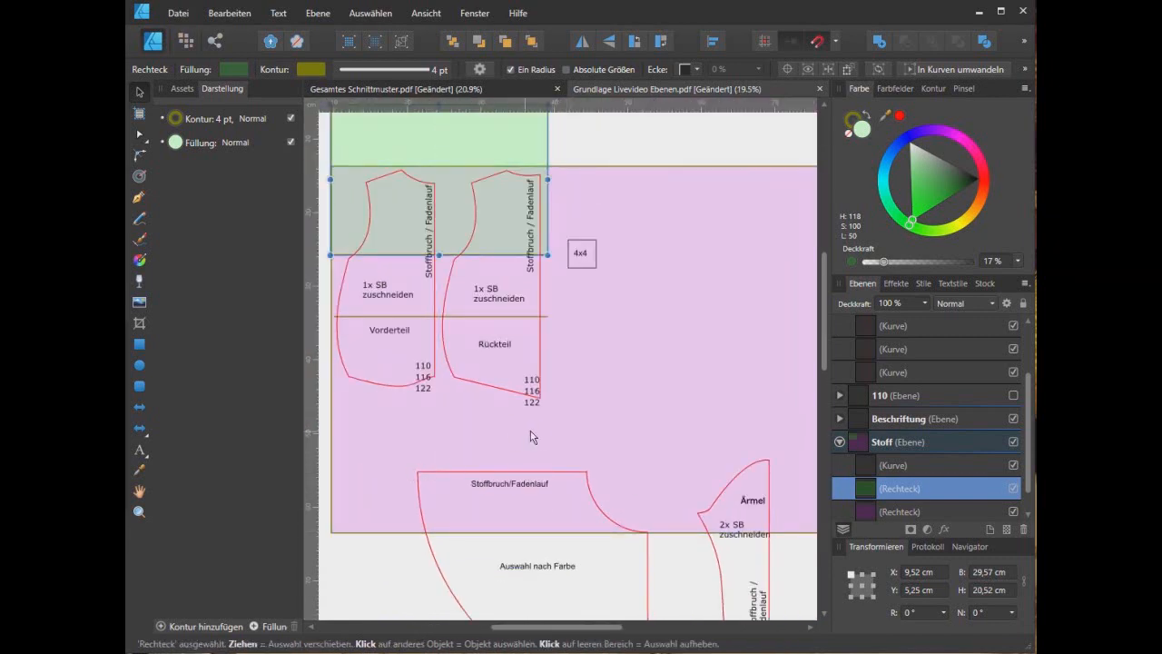
{"action": "scroll", "coordinate": [511, 436], "scroll_direction": "down", "scroll_amount": 2}
{"action": "left_click", "coordinate": [444, 446]}
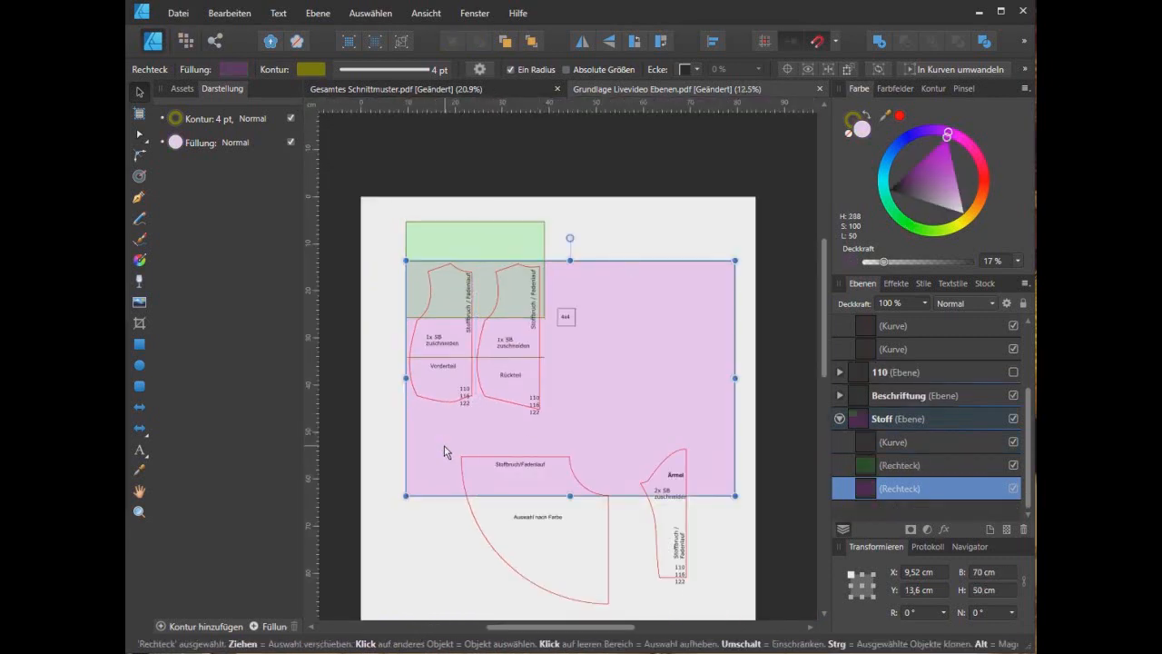
{"action": "left_click", "coordinate": [531, 573]}
{"action": "left_click", "coordinate": [524, 577]}
{"action": "left_click", "coordinate": [406, 574]}
{"action": "left_click_drag", "start_coordinate": [372, 429], "coordinate": [641, 648]}
{"action": "left_click_drag", "start_coordinate": [590, 495], "coordinate": [712, 310]}
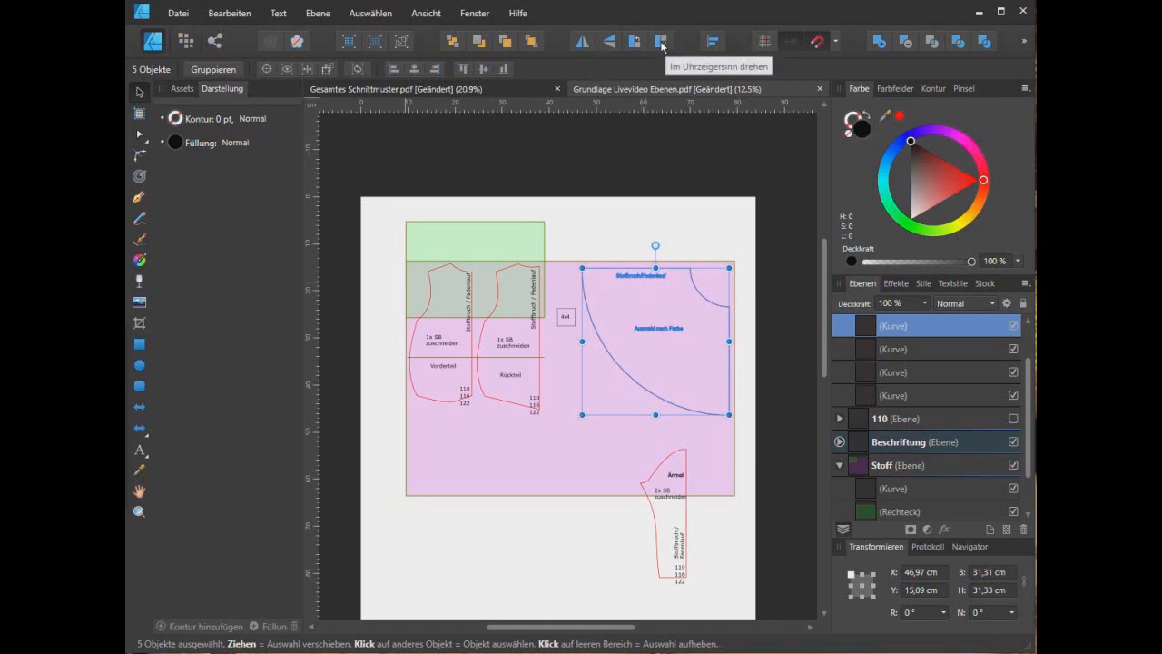
- Mirror the quarter-circle piece and its labels horizontally, and rotate them 90° clockwise
{"action": "left_click", "coordinate": [584, 42]}
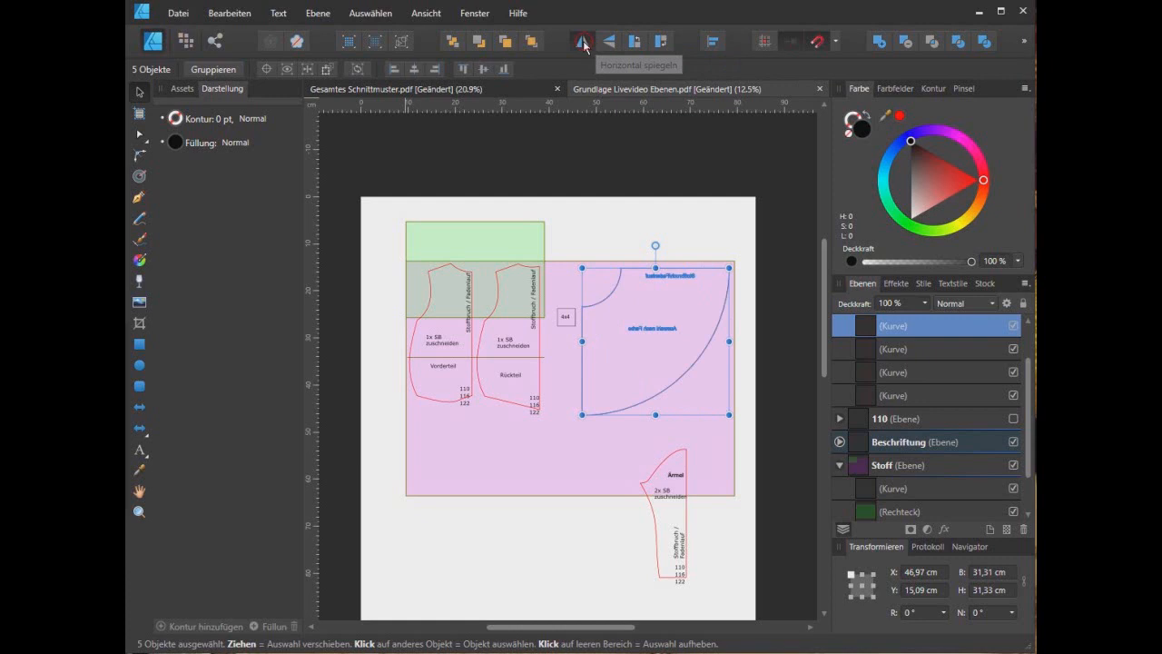
{"action": "left_click", "coordinate": [662, 43]}
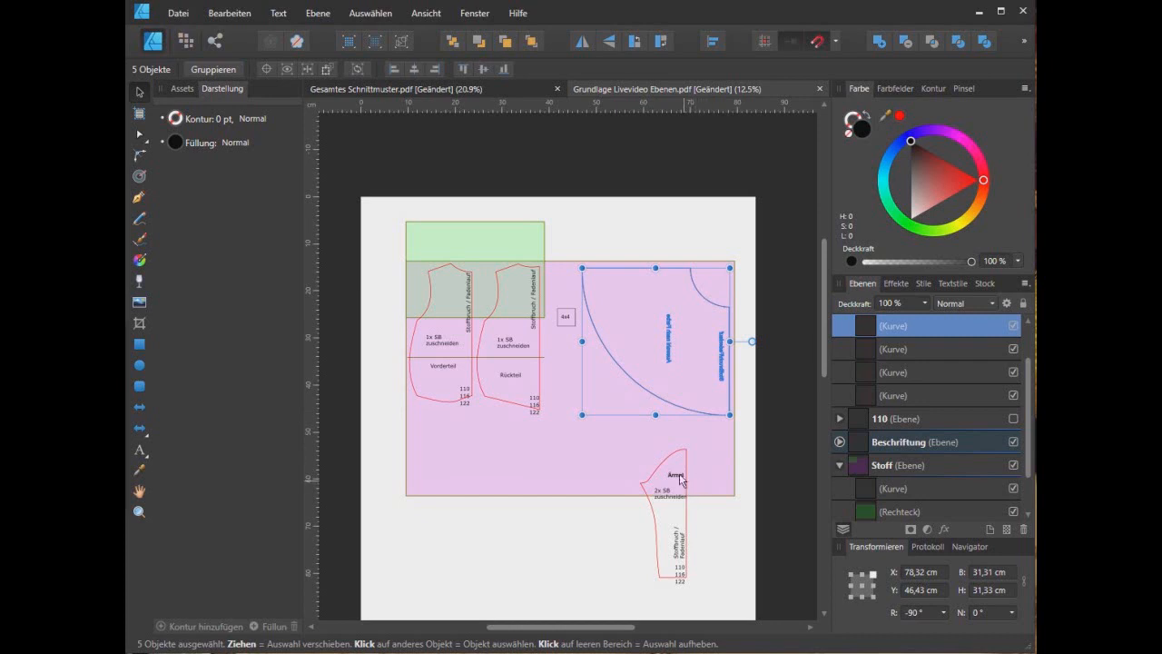
{"action": "left_click", "coordinate": [614, 443]}
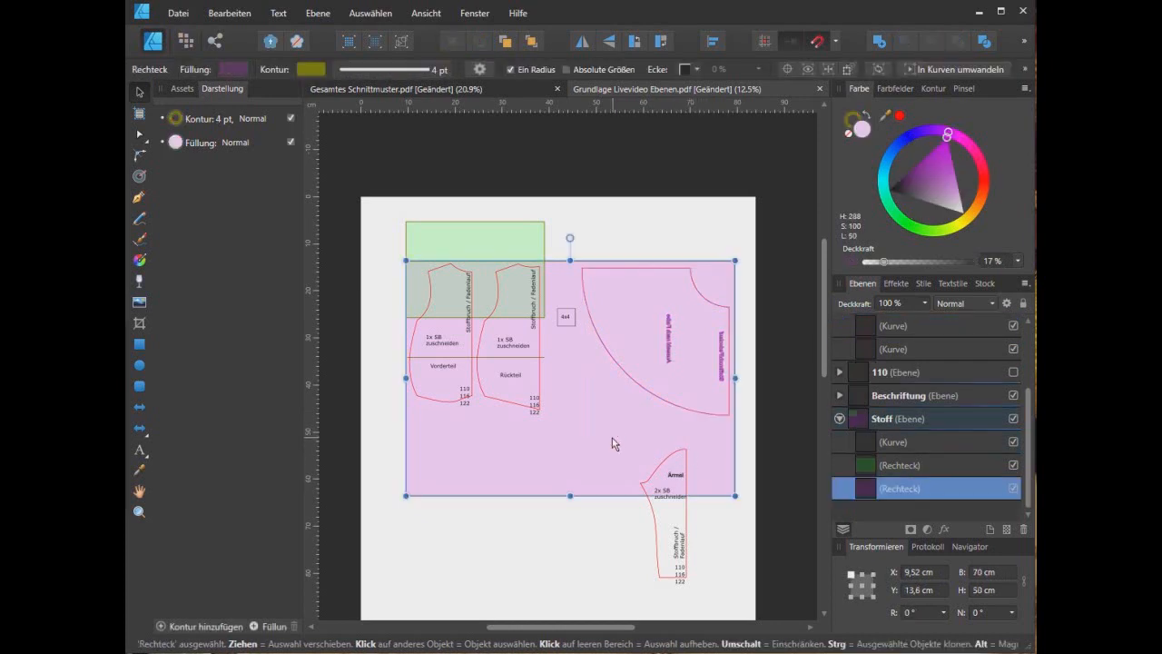
- Shift the purple fabric rectangle slightly up and to the right, and lock the Stoff layer
{"action": "mouse_move", "coordinate": [627, 423]}
{"action": "left_mouse_down"}
{"action": "mouse_move", "coordinate": [695, 596]}
{"action": "mouse_move", "coordinate": [687, 550]}
{"action": "mouse_move", "coordinate": [617, 411]}
{"action": "mouse_move", "coordinate": [624, 388]}
{"action": "mouse_move", "coordinate": [616, 435]}
{"action": "left_mouse_up"}
{"action": "left_click", "coordinate": [583, 549]}
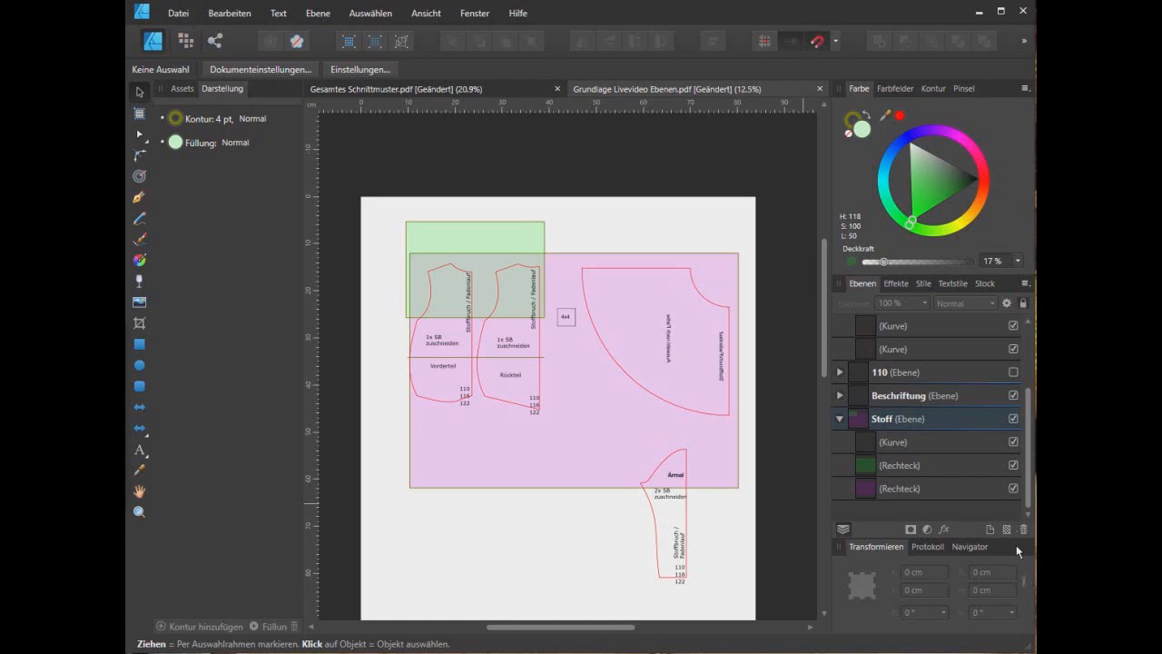
{"action": "left_click", "coordinate": [967, 425]}
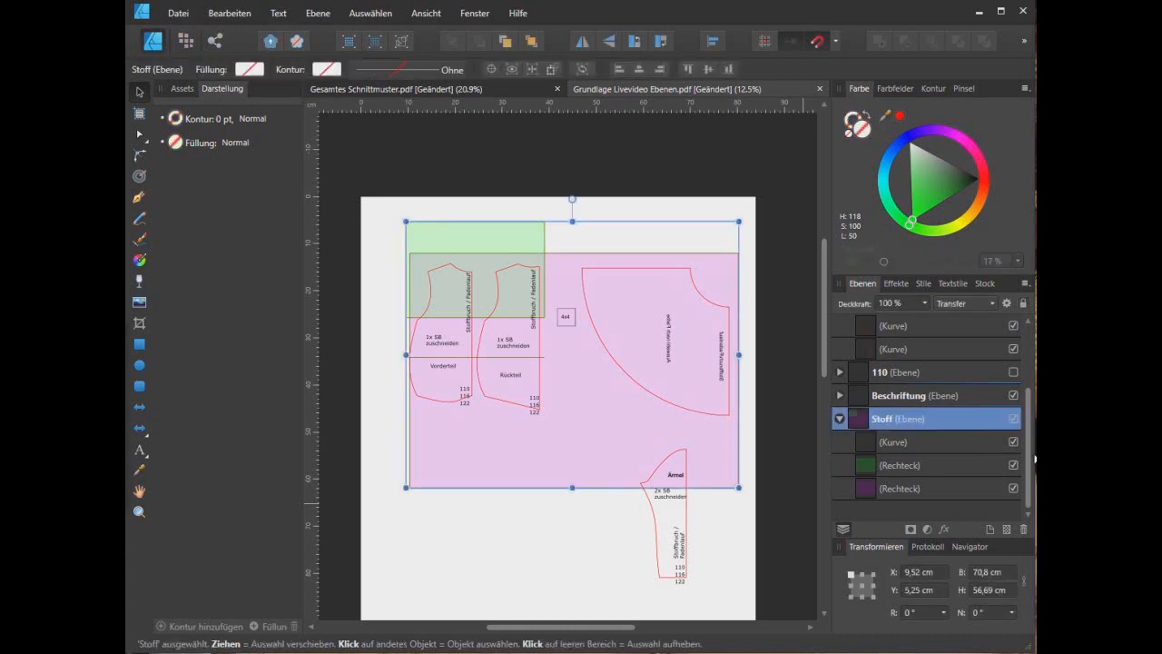
{"action": "left_click", "coordinate": [1024, 304]}
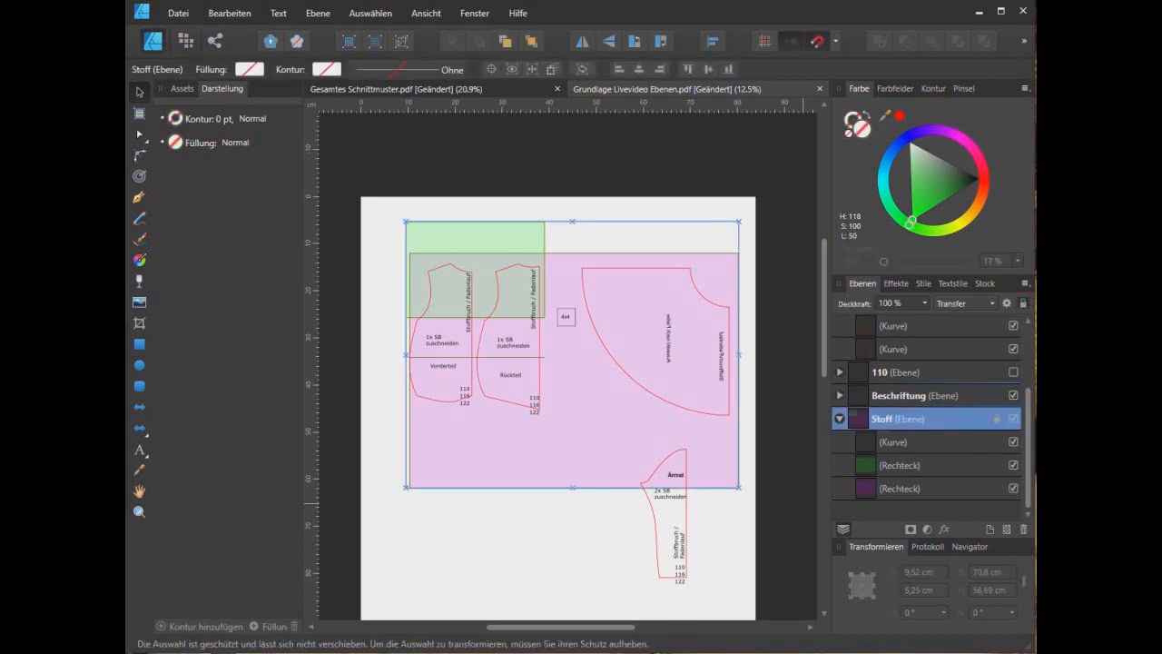
{"action": "left_click", "coordinate": [754, 256]}
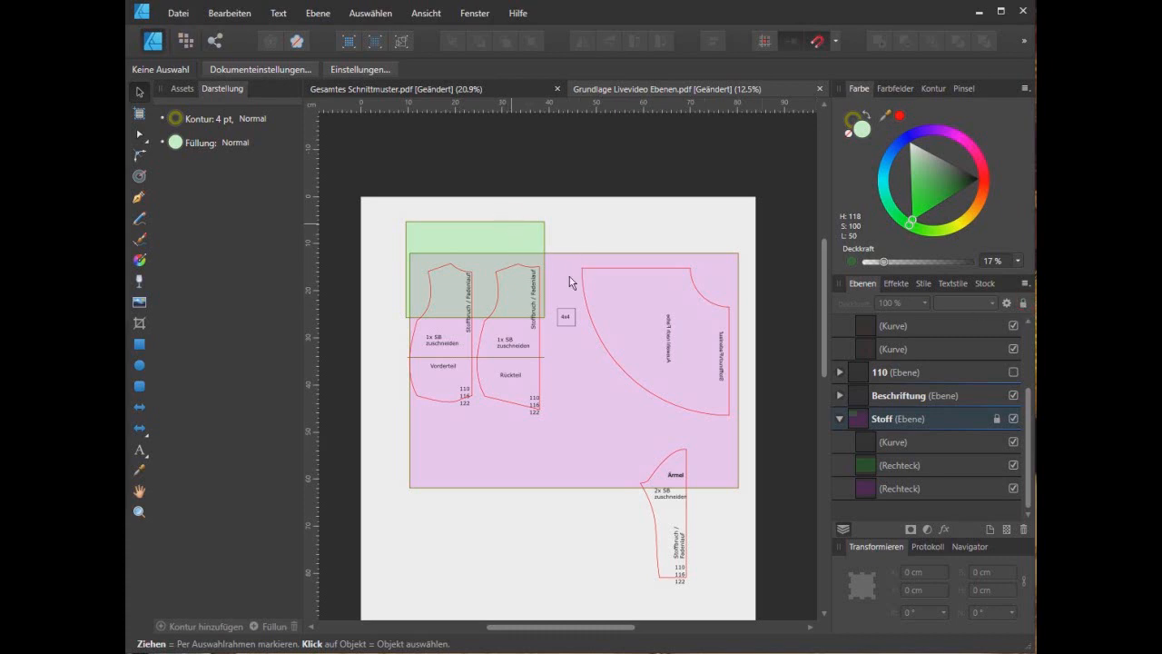
- Unlock the Stoff layer and move the green rectangle down to the purple fabric's lower-left corner, at about X 8.1, Y 58.3 cm
{"action": "left_click", "coordinate": [917, 468]}
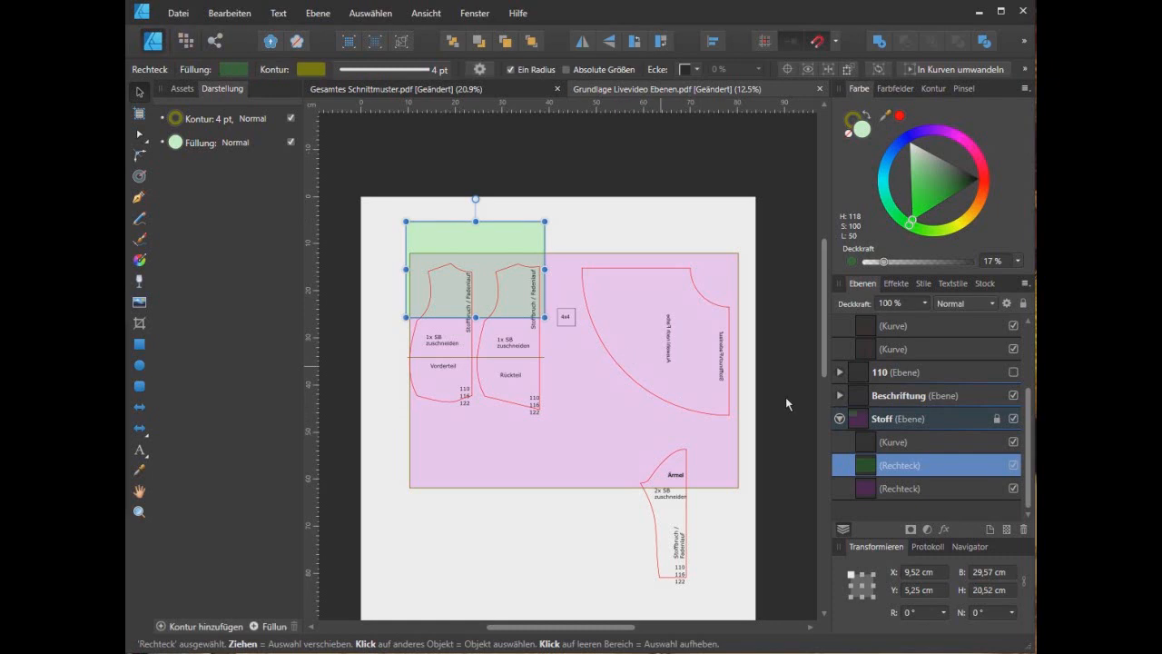
{"action": "left_click", "coordinate": [975, 423]}
{"action": "left_click", "coordinate": [1023, 302]}
{"action": "left_click", "coordinate": [950, 464]}
{"action": "left_click_drag", "start_coordinate": [511, 256], "coordinate": [503, 484]}
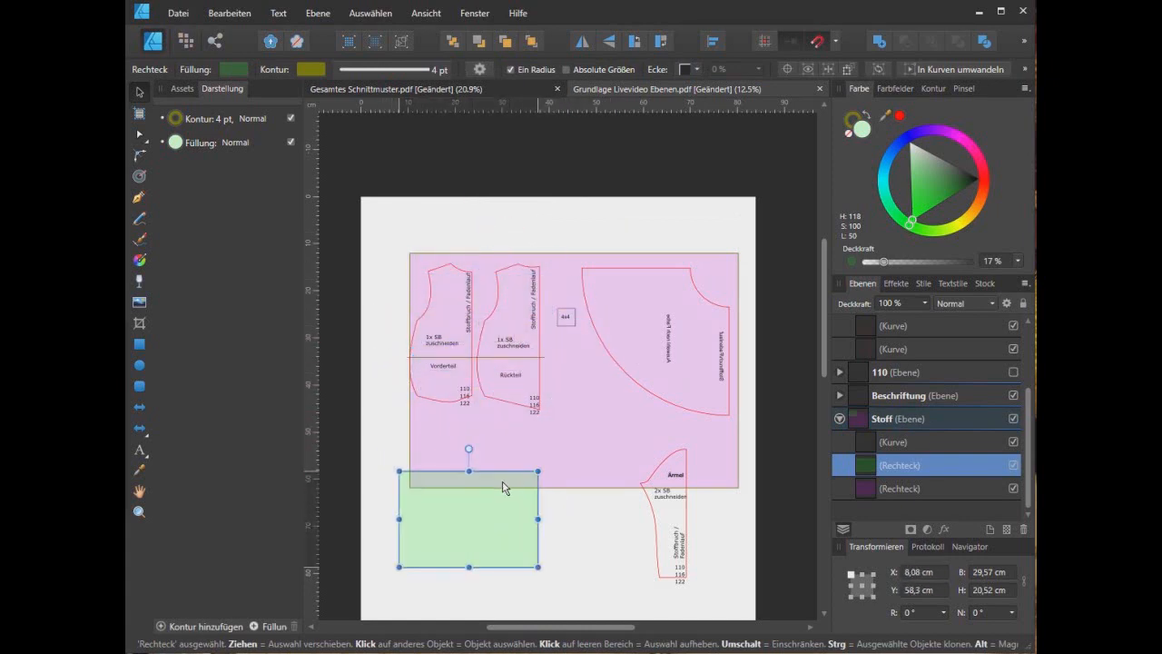
- Lock the whole Stoff layer again and clear the selection
{"action": "left_click", "coordinate": [927, 421]}
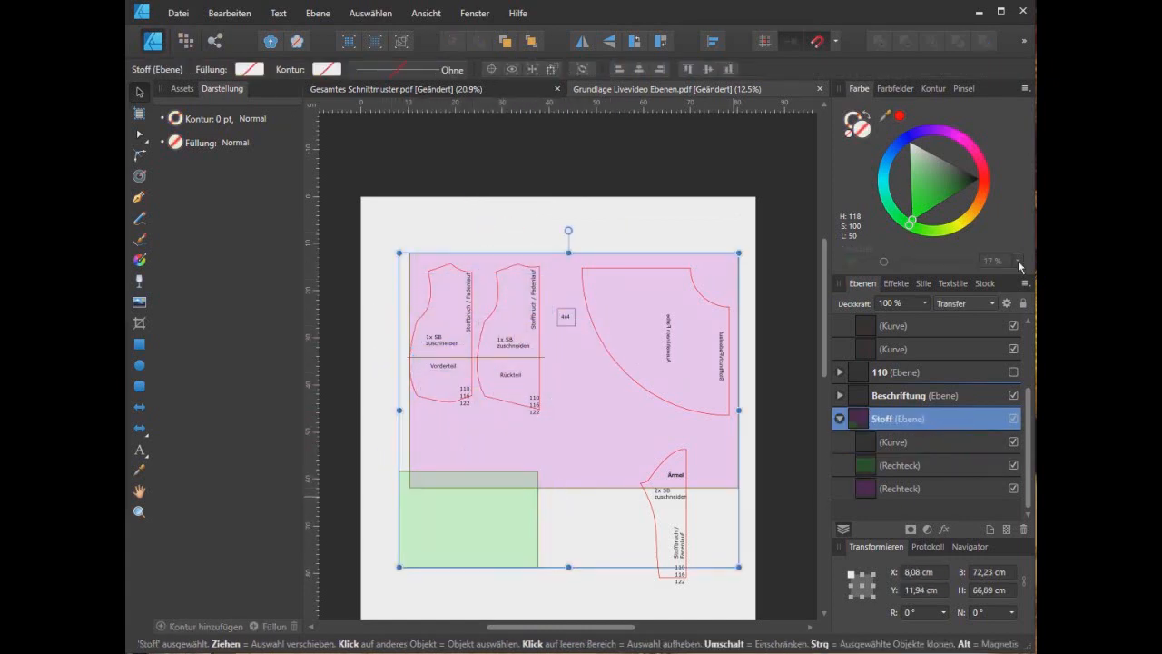
{"action": "left_click", "coordinate": [1023, 304]}
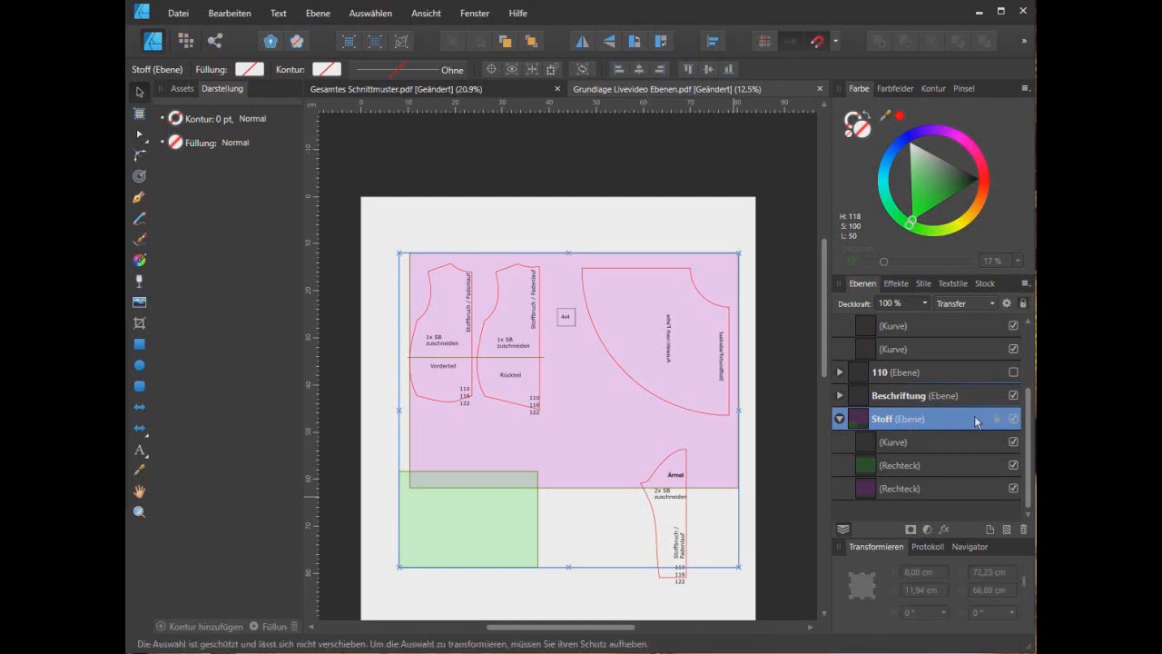
{"action": "left_click", "coordinate": [580, 390]}
- Move the Ärmel piece with its labels onto the fabric between the Rückteil and quarter-circle pieces, and clear the selection
{"action": "left_click_drag", "start_coordinate": [622, 415], "coordinate": [719, 607]}
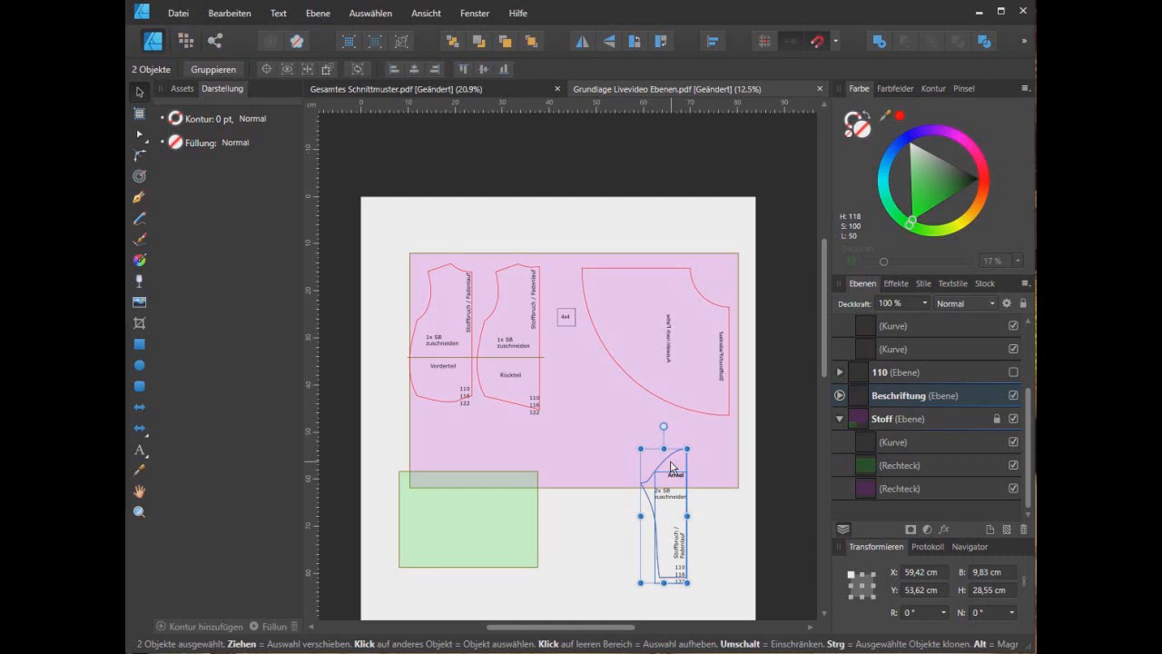
{"action": "left_click_drag", "start_coordinate": [668, 463], "coordinate": [574, 367]}
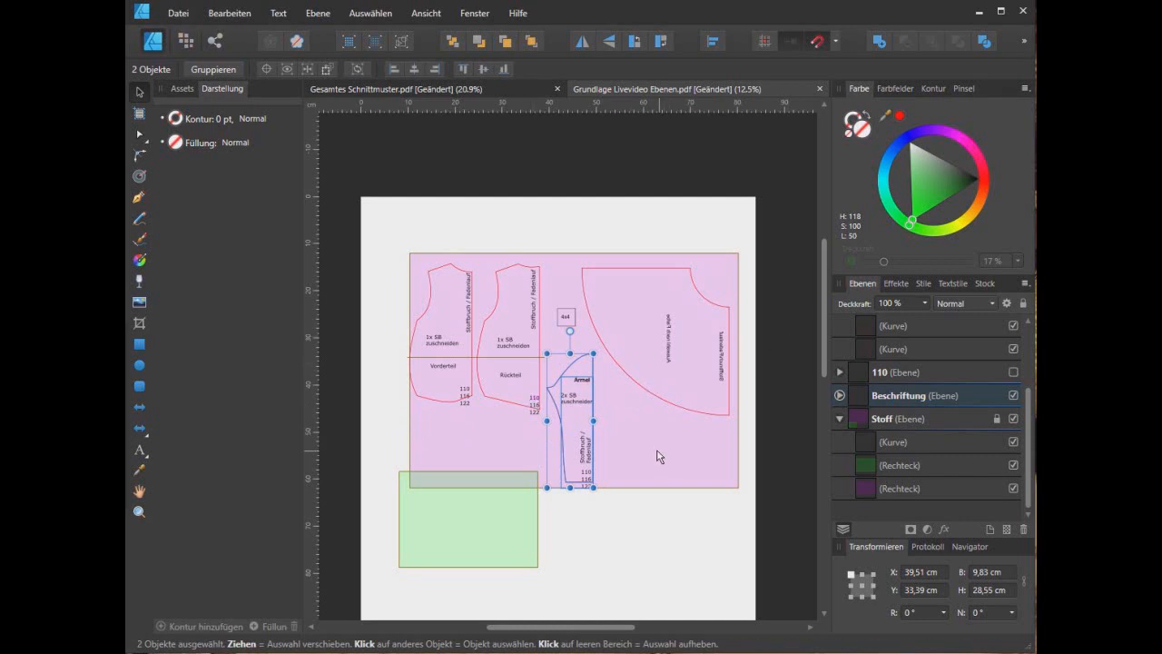
{"action": "left_click", "coordinate": [615, 260]}
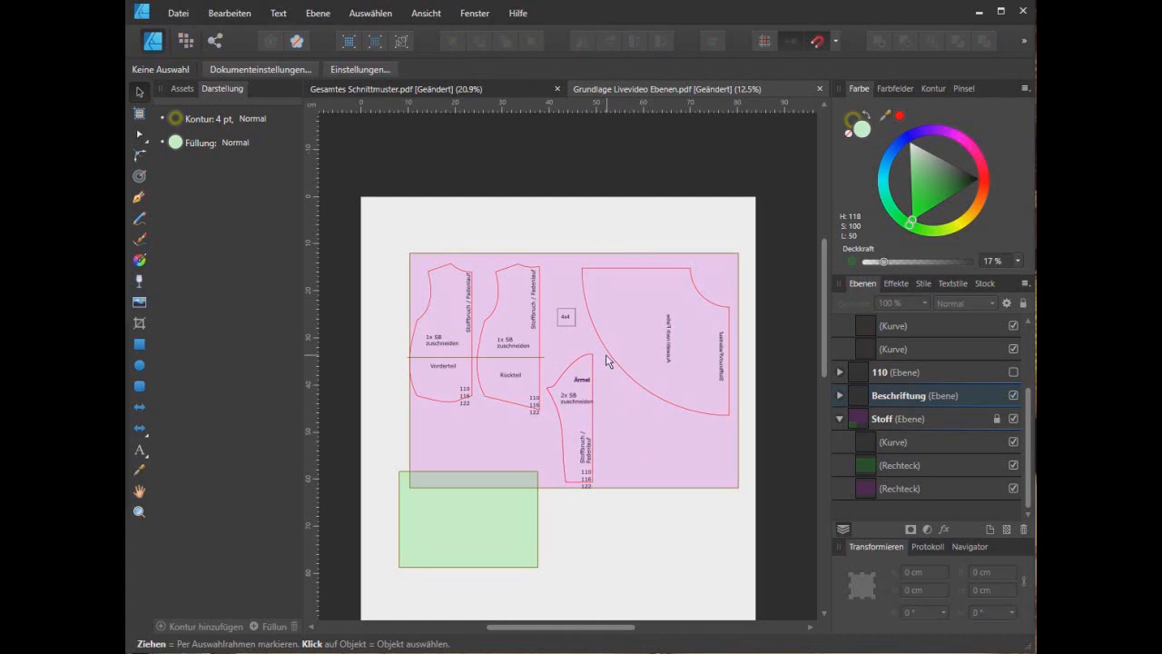